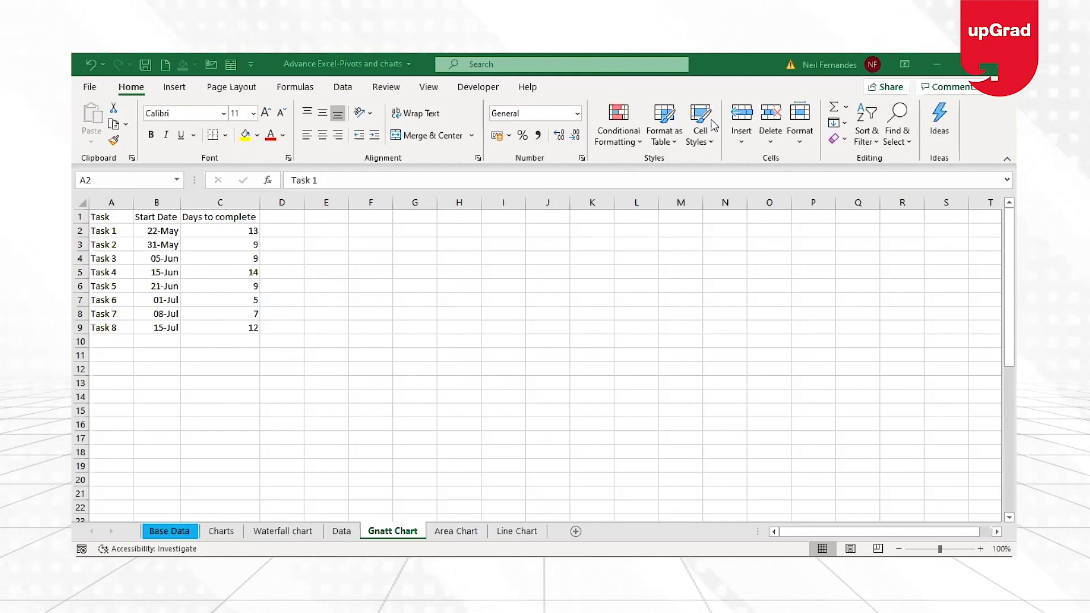
Step: Review the task names in column A from Task 1 down the list
{"action": "left_click", "coordinate": [108, 235]}
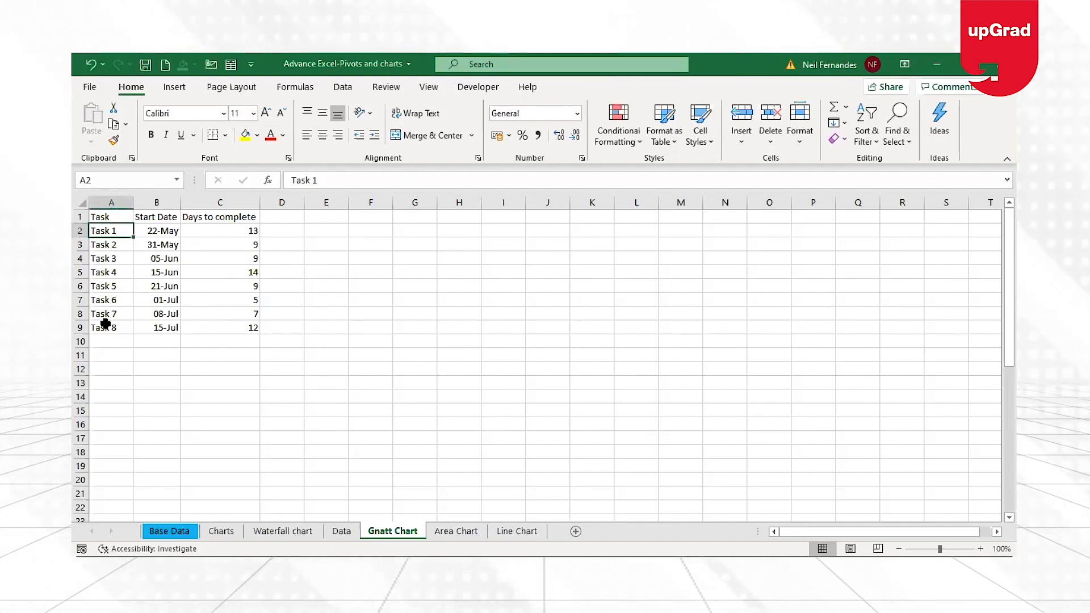
{"action": "key", "text": "Down"}
{"action": "key", "text": "Down"}
{"action": "key", "text": "Down"}
{"action": "key", "text": "Down"}
{"action": "key", "text": "Down"}
{"action": "key", "text": "Down"}
{"action": "key", "text": "Down"}
{"action": "key", "text": "Up"}
{"action": "key", "text": "Up"}
{"action": "key", "text": "Up"}
{"action": "key", "text": "Up"}
{"action": "key", "text": "Up"}
{"action": "key", "text": "Up"}
{"action": "key", "text": "Up"}
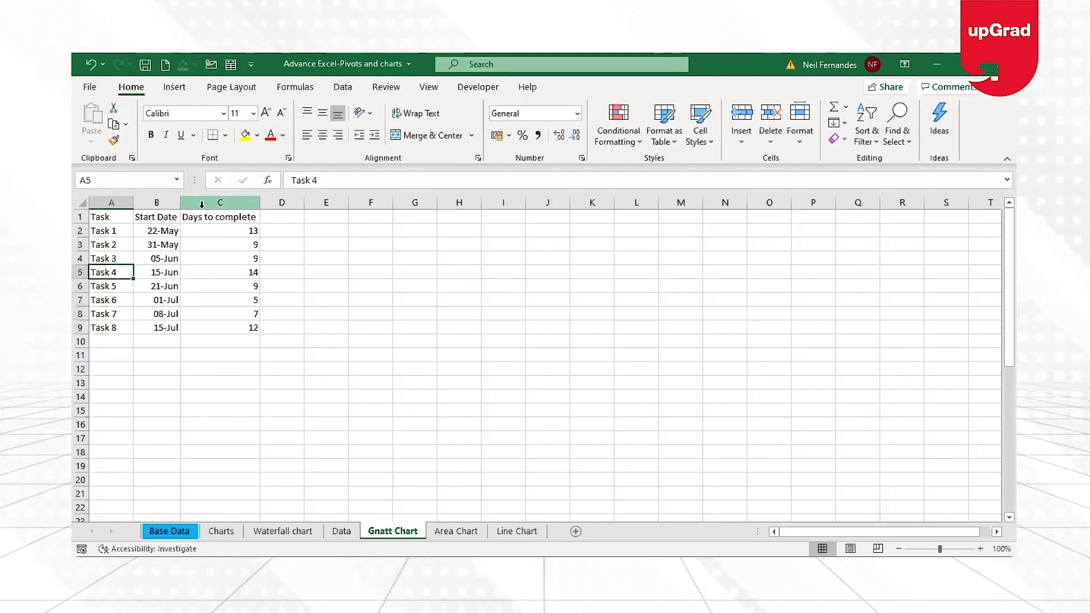
Step: Review the start dates listed for the tasks in column B
{"action": "key", "text": "Right"}
{"action": "key", "text": "Down"}
{"action": "key", "text": "Down"}
{"action": "key", "text": "Down"}
{"action": "key", "text": "Down"}
{"action": "key", "text": "Down"}
{"action": "key", "text": "Down"}
{"action": "key", "text": "Up"}
{"action": "key", "text": "Up"}
{"action": "key", "text": "Up"}
{"action": "key", "text": "Up"}
{"action": "key", "text": "Up"}
{"action": "key", "text": "Up"}
Step: Examine the days to complete for Task 1 and Task 2 alongside their start dates
{"action": "key", "text": "Right"}
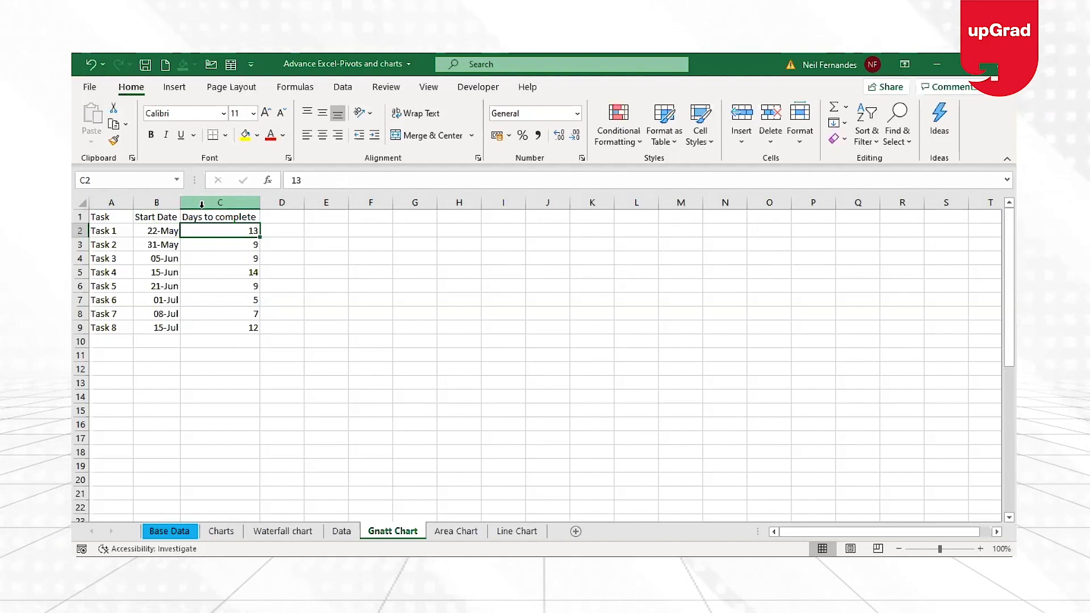
{"action": "key", "text": "Left"}
{"action": "key", "text": "Down"}
{"action": "key", "text": "Right"}
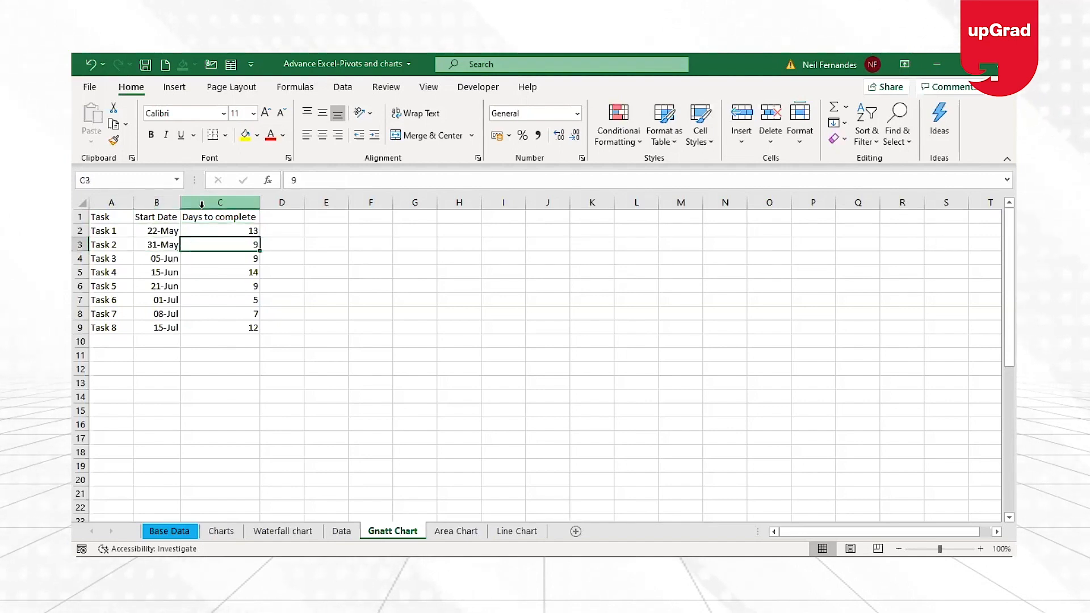
{"action": "key", "text": "Left"}
{"action": "key", "text": "Left"}
{"action": "key", "text": "Up"}
{"action": "key", "text": "Right"}
{"action": "key", "text": "Right"}
{"action": "key", "text": "Left"}
{"action": "key", "text": "Right"}
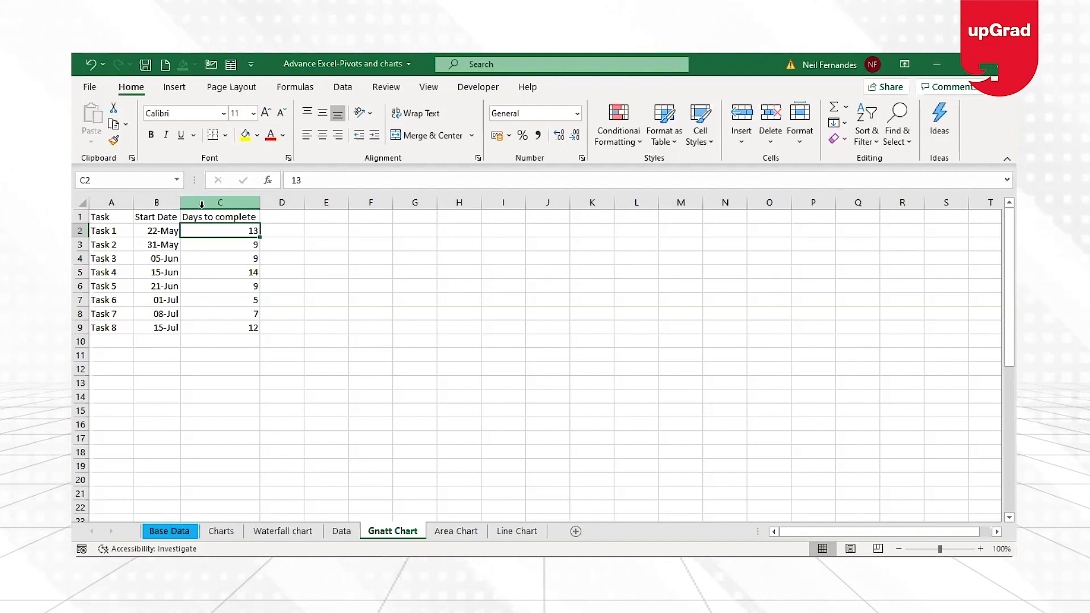
Step: Compare the start dates of Task 1 and Task 2 in column B
{"action": "left_click", "coordinate": [97, 244]}
{"action": "key", "text": "Right"}
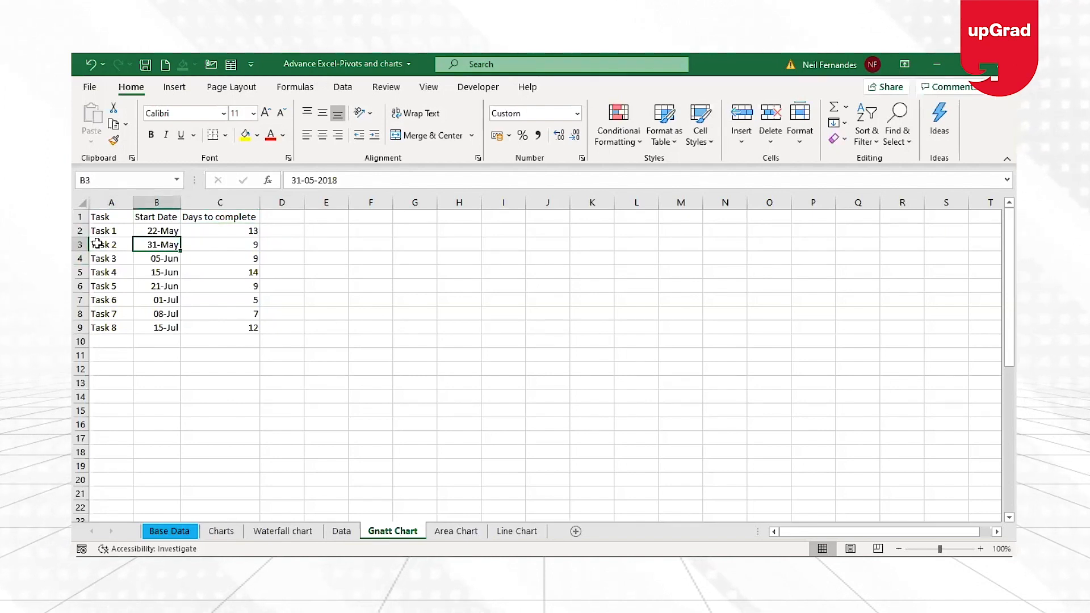
{"action": "left_click", "coordinate": [170, 231]}
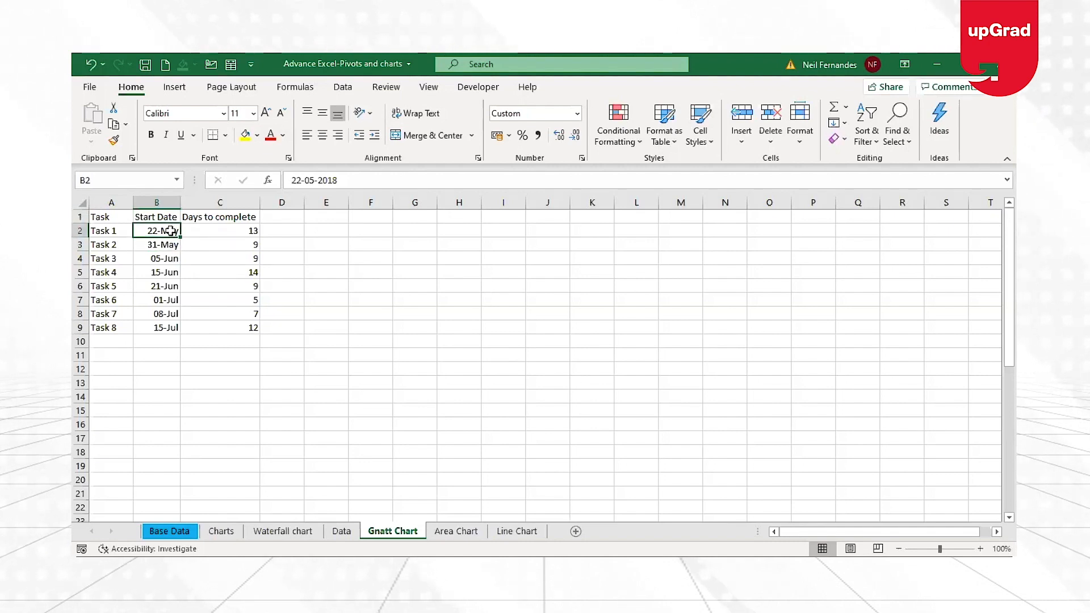
{"action": "key", "text": "Down"}
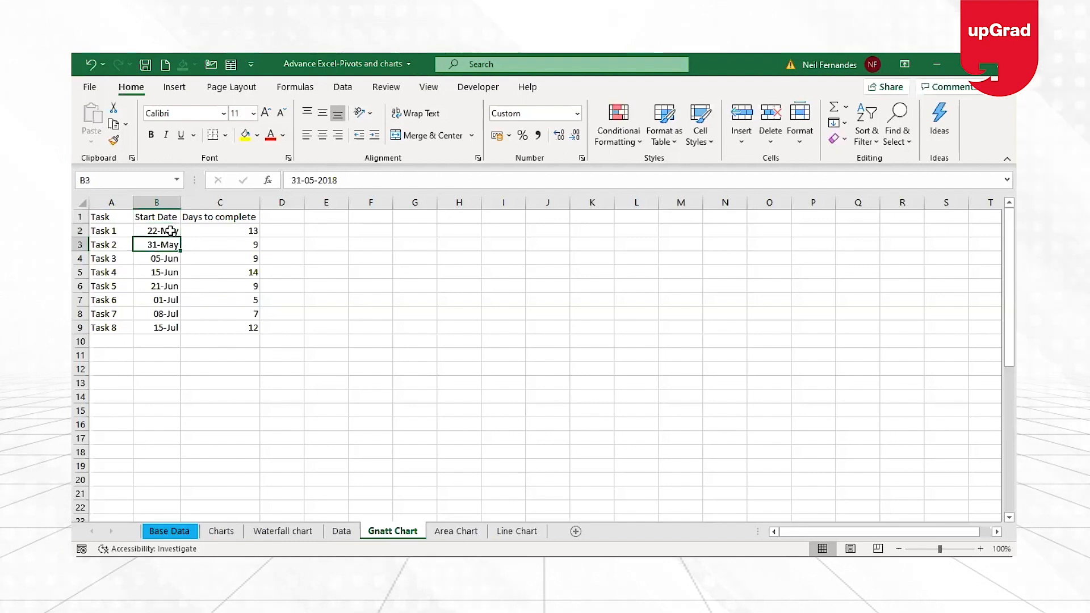
{"action": "left_click", "coordinate": [171, 231]}
{"action": "key", "text": "Down"}
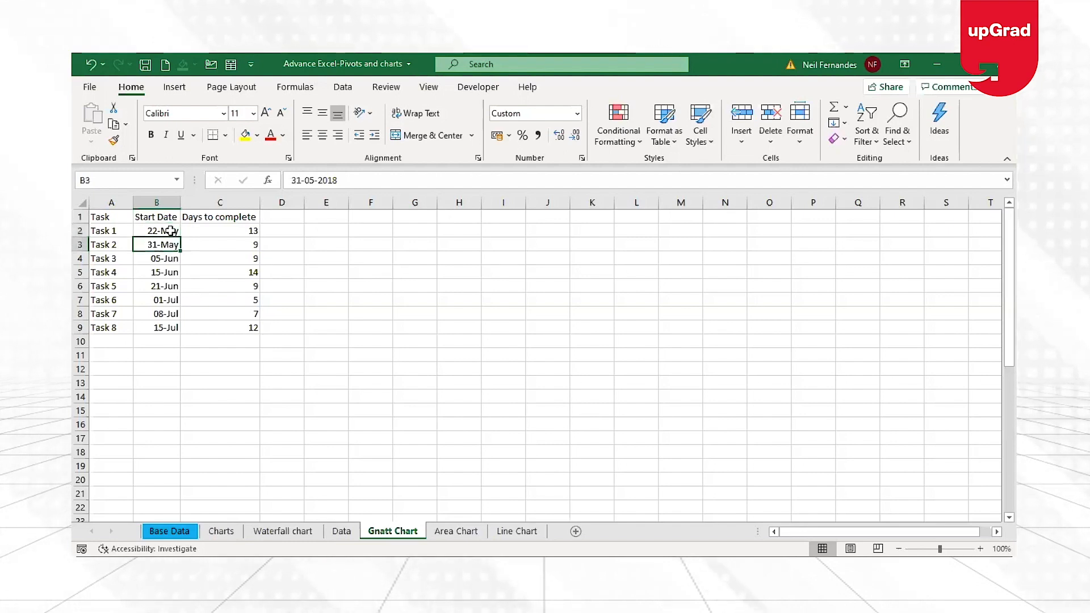
{"action": "left_click", "coordinate": [170, 231]}
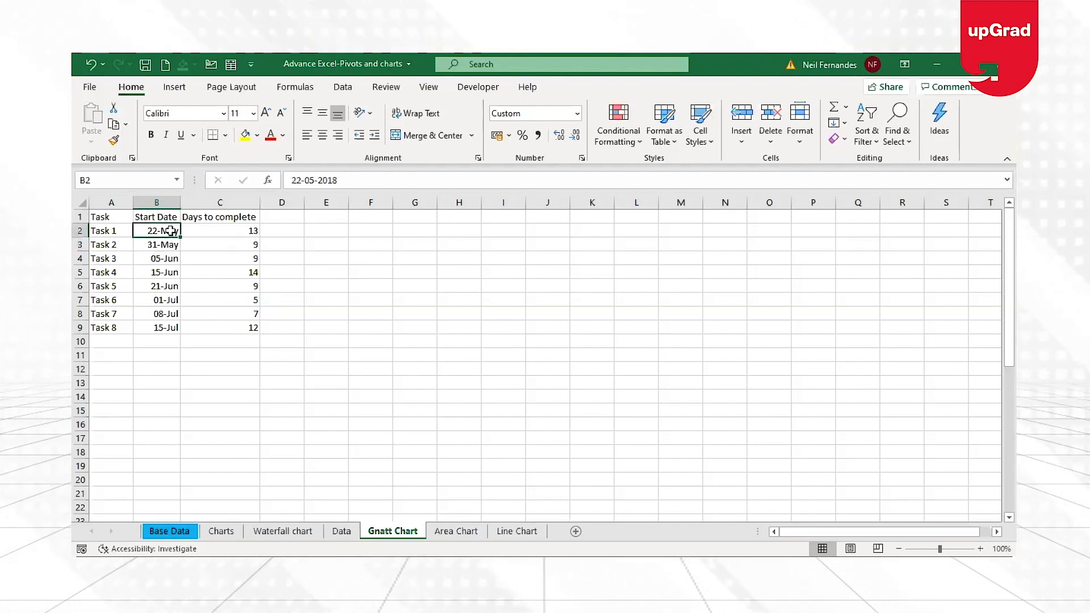
{"action": "key", "text": "Down"}
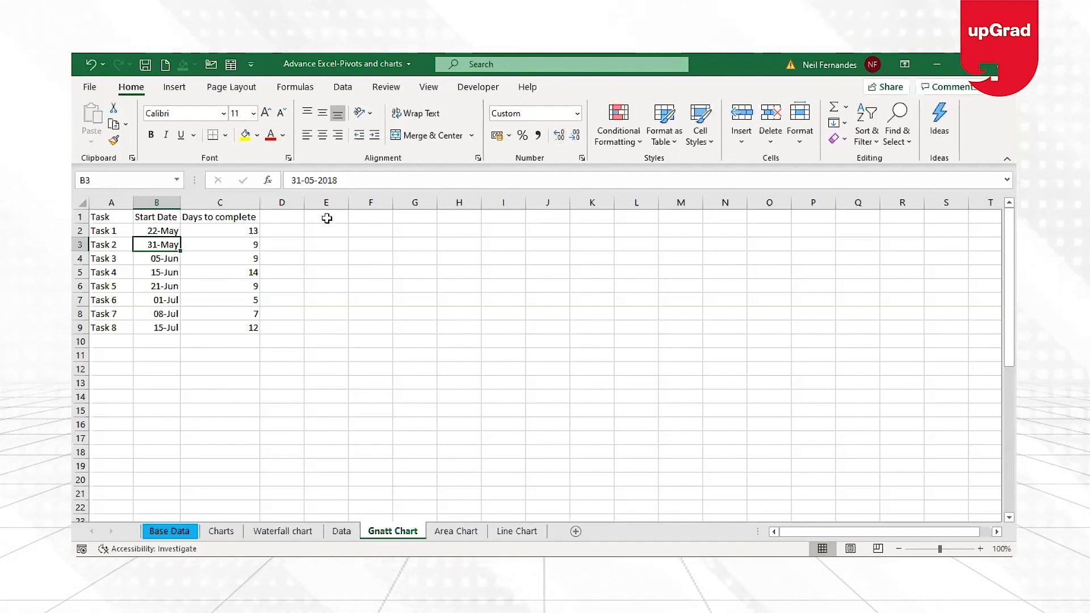
Step: Check how the start dates and durations of the first three tasks relate to each other
{"action": "left_click", "coordinate": [151, 232]}
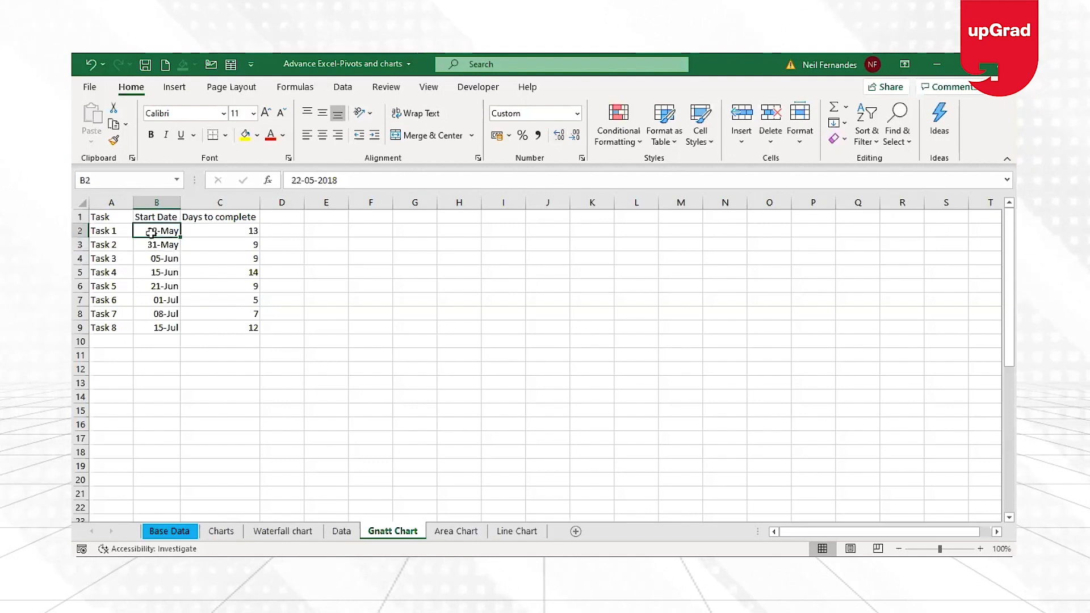
{"action": "left_click", "coordinate": [241, 233]}
{"action": "key", "text": "Down"}
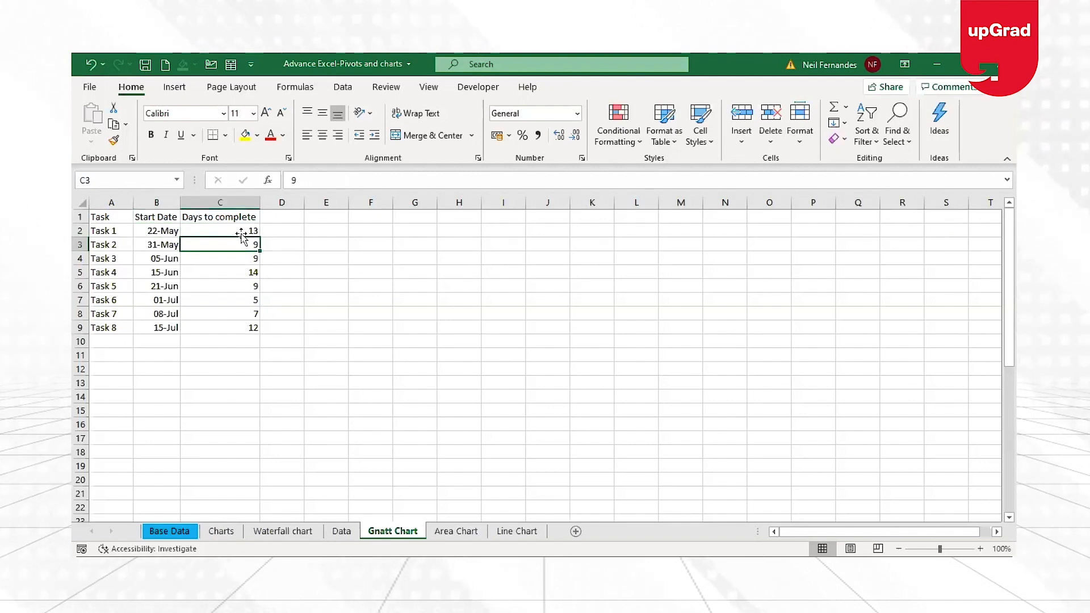
{"action": "left_click", "coordinate": [140, 246]}
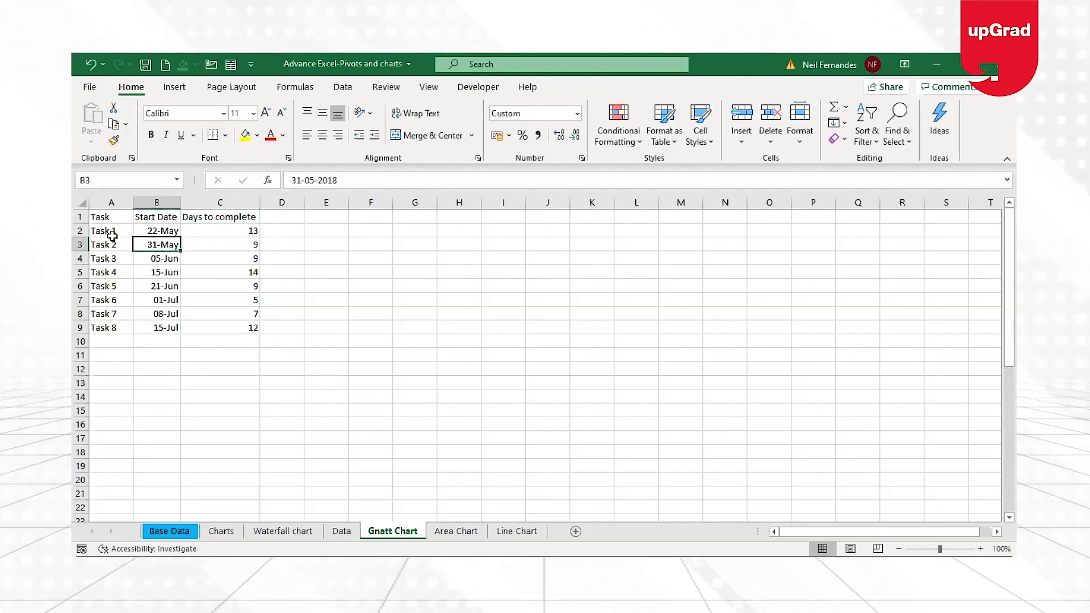
{"action": "left_click", "coordinate": [116, 232]}
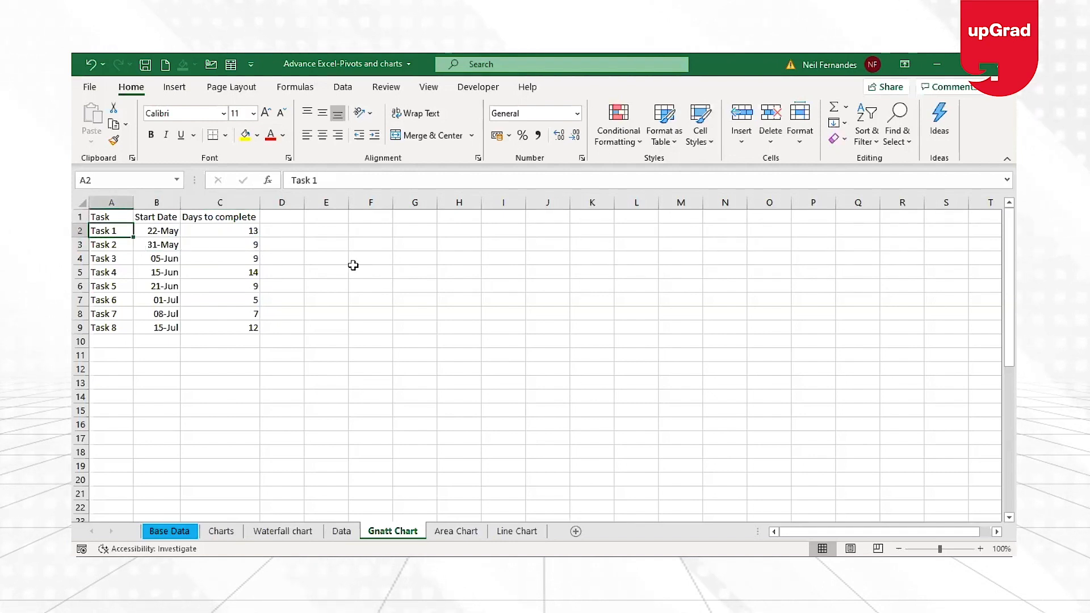
{"action": "left_click", "coordinate": [160, 245]}
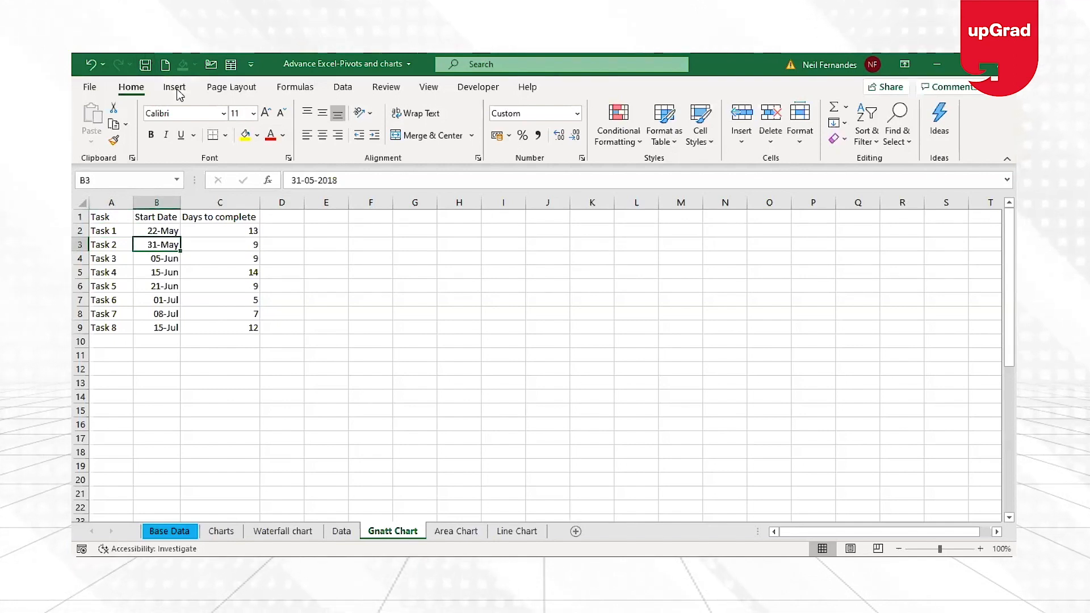
{"action": "key", "text": "Right"}
{"action": "key", "text": "Down"}
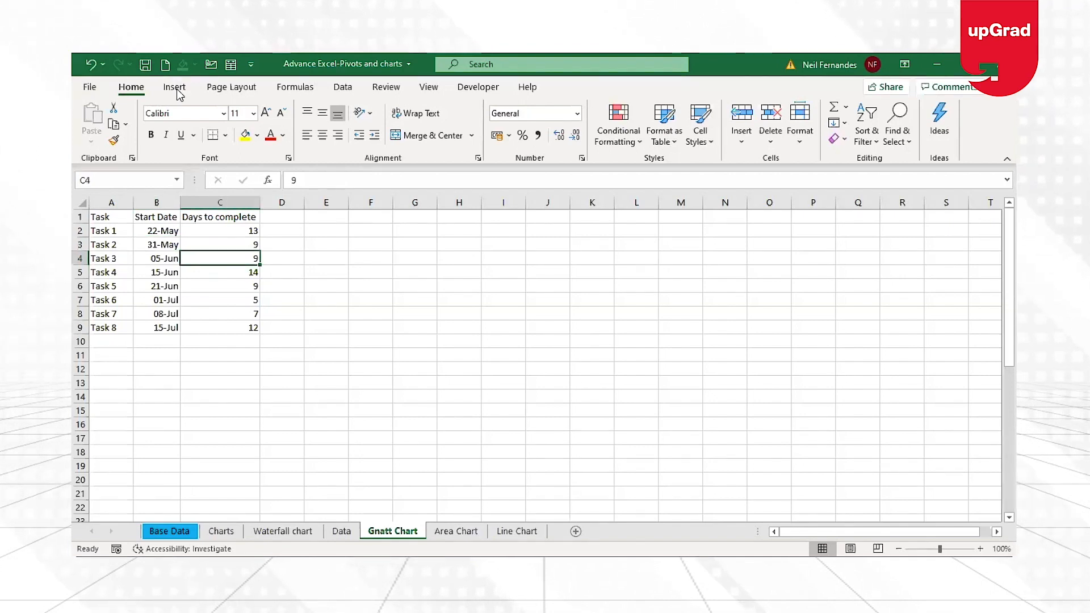
Step: Insert a 2-D stacked bar chart from the Task and Start Date data in A1:B9
{"action": "left_click_drag", "start_coordinate": [117, 213], "coordinate": [158, 326]}
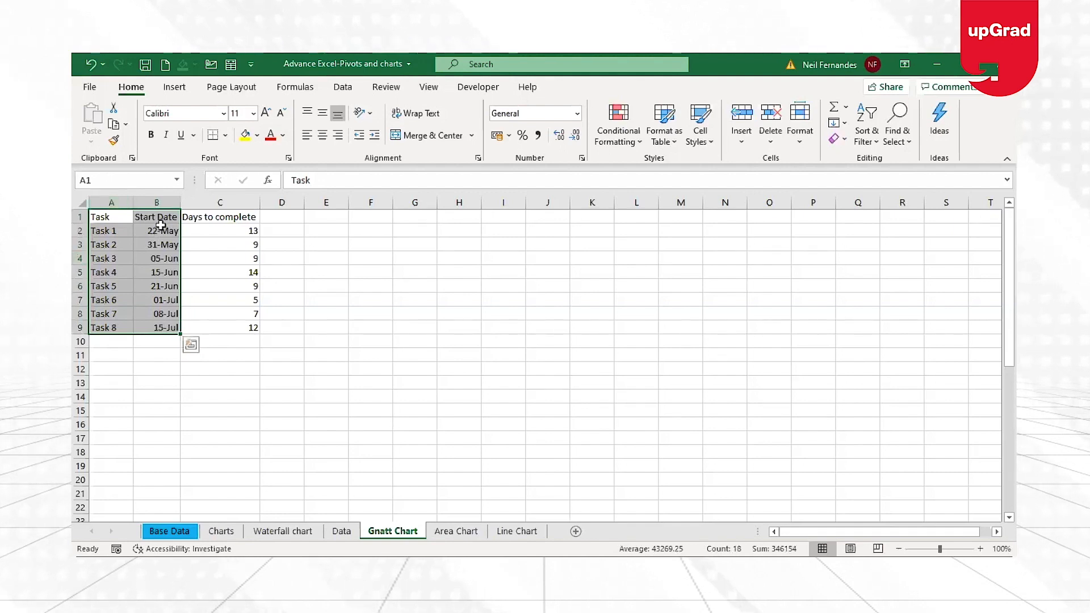
{"action": "left_click_drag", "start_coordinate": [110, 220], "coordinate": [144, 331]}
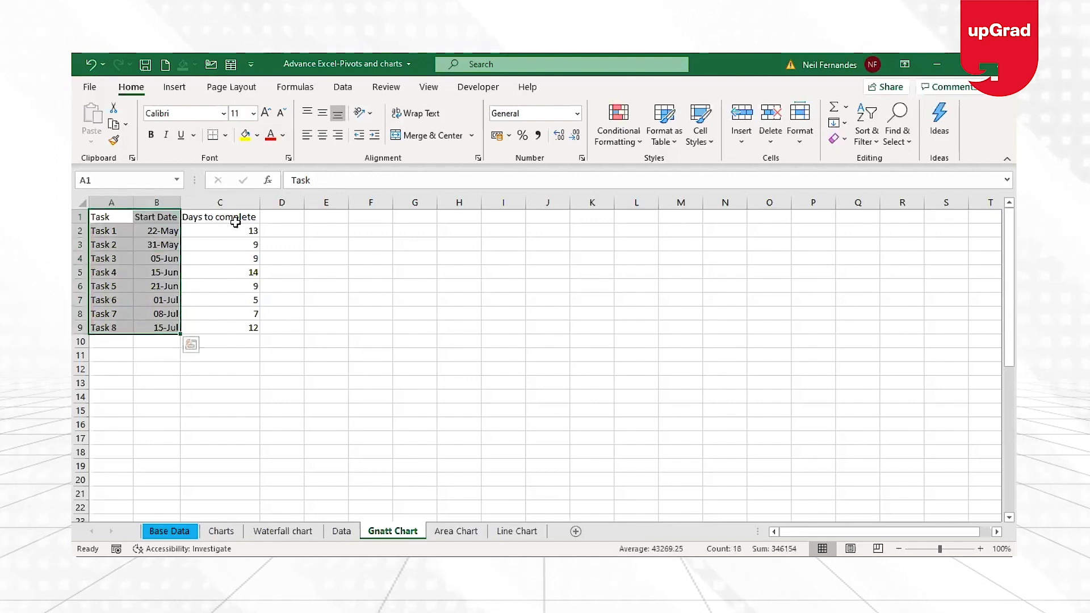
{"action": "left_click", "coordinate": [175, 87]}
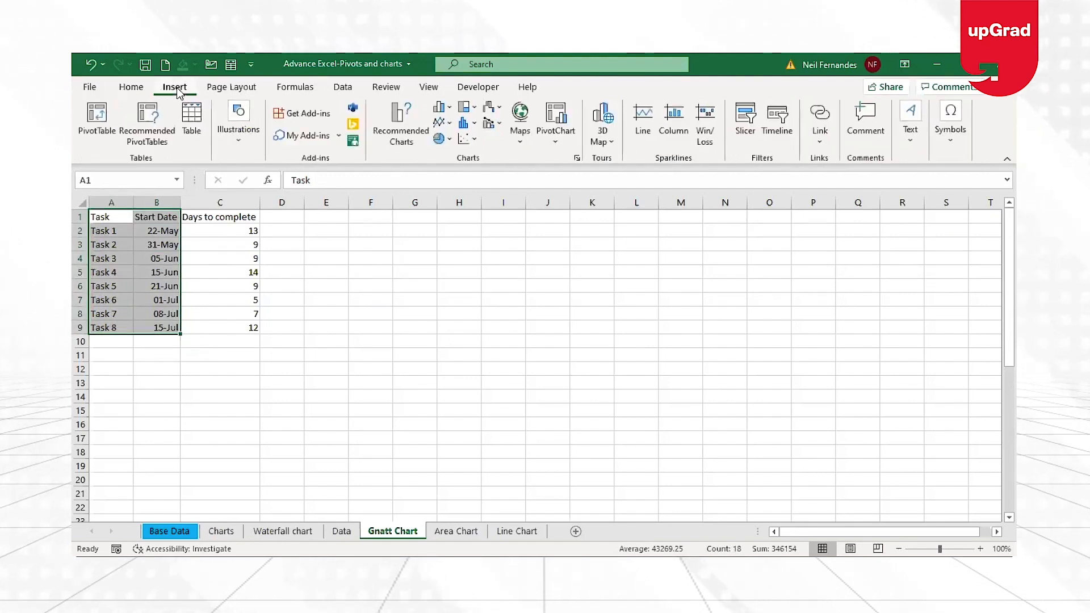
{"action": "left_click", "coordinate": [445, 111]}
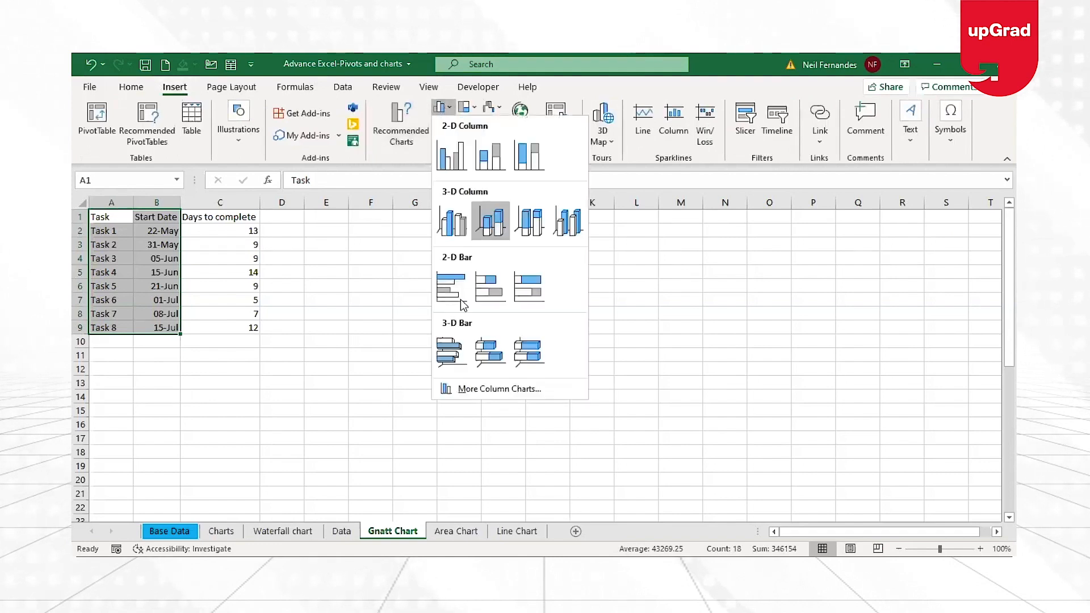
{"action": "left_click", "coordinate": [495, 295]}
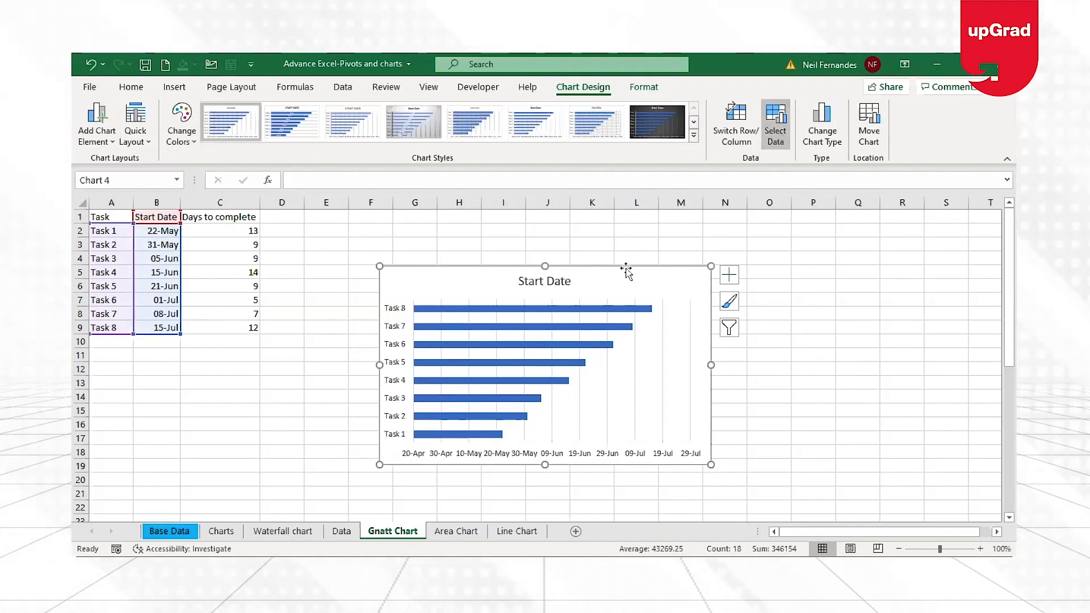
Step: Add a second data series to the chart, taking its name from the Days to complete header in C1
{"action": "left_click", "coordinate": [777, 136]}
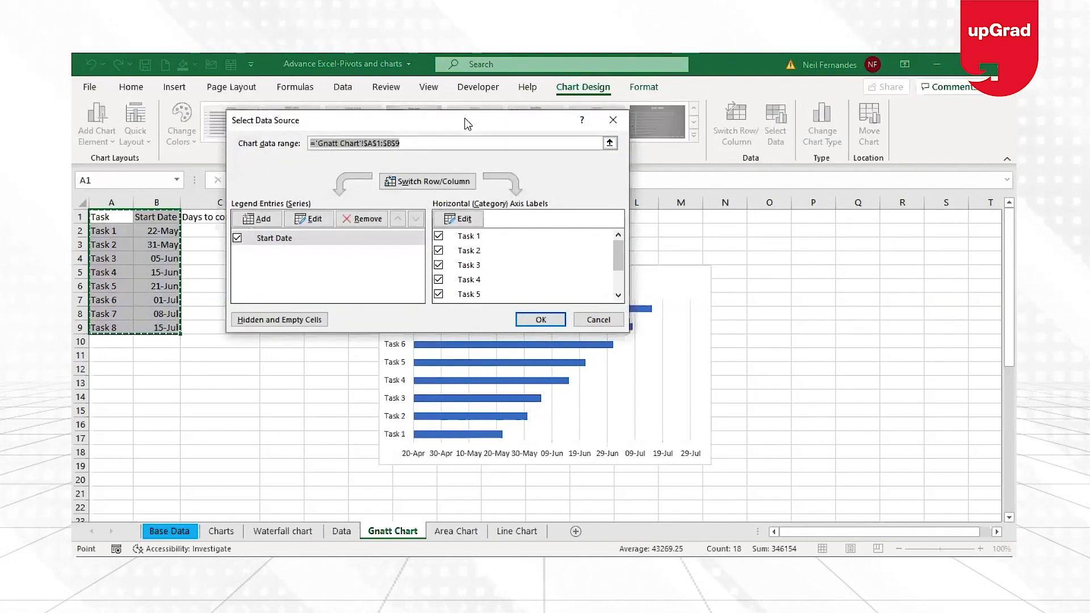
{"action": "left_click_drag", "start_coordinate": [465, 124], "coordinate": [770, 187]}
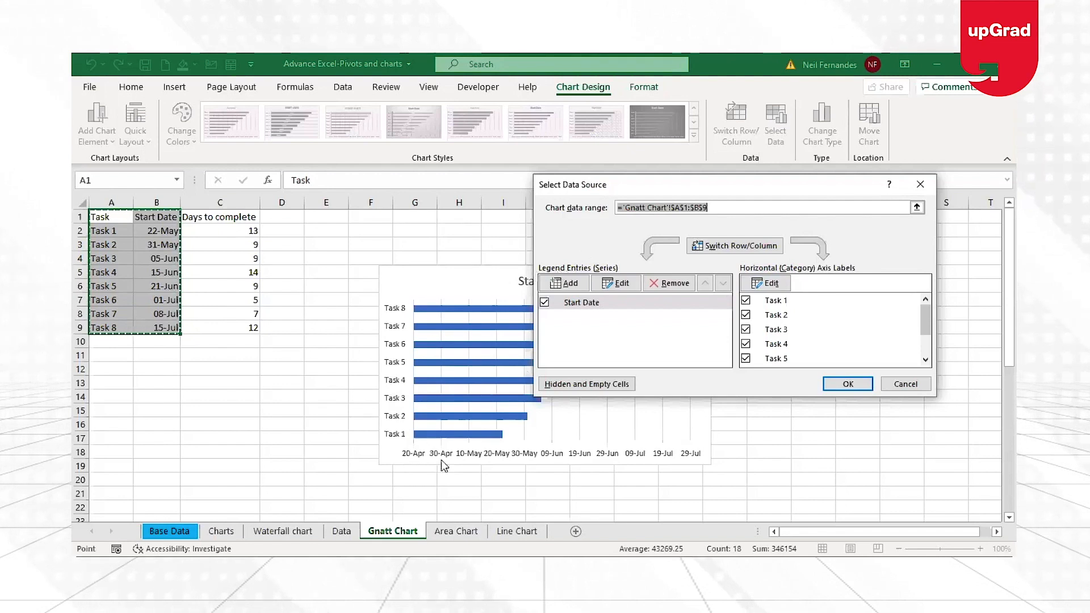
{"action": "left_click", "coordinate": [570, 284]}
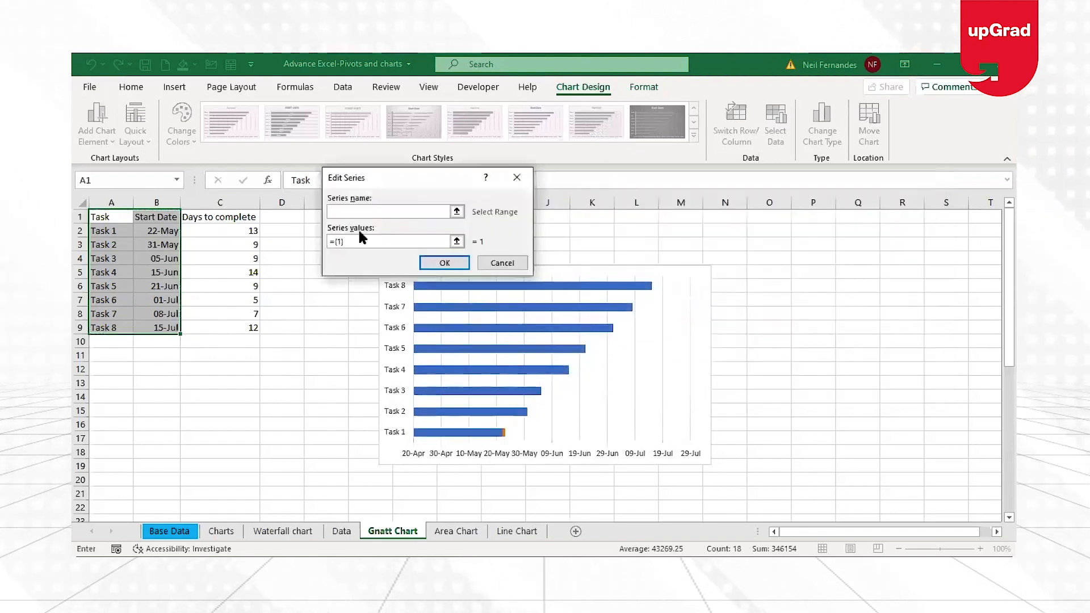
{"action": "left_click", "coordinate": [200, 218]}
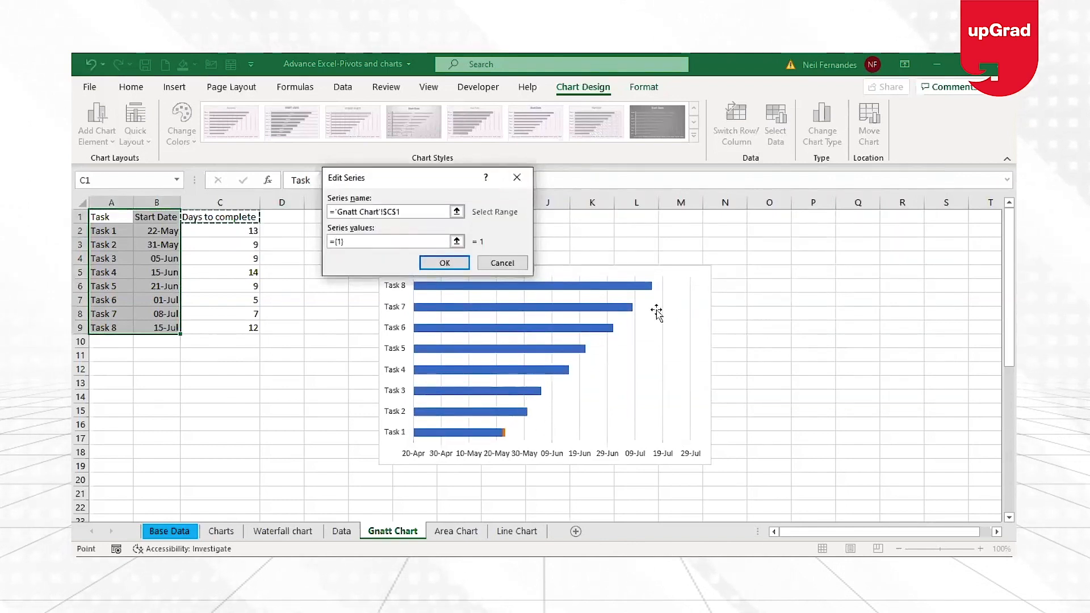
Step: Set the new series' values to C2:C9 and apply the chart's data source changes
{"action": "left_click", "coordinate": [364, 243]}
{"action": "key", "text": "BackSpace"}
{"action": "key", "text": "BackSpace"}
{"action": "key", "text": "BackSpace"}
{"action": "key", "text": "BackSpace"}
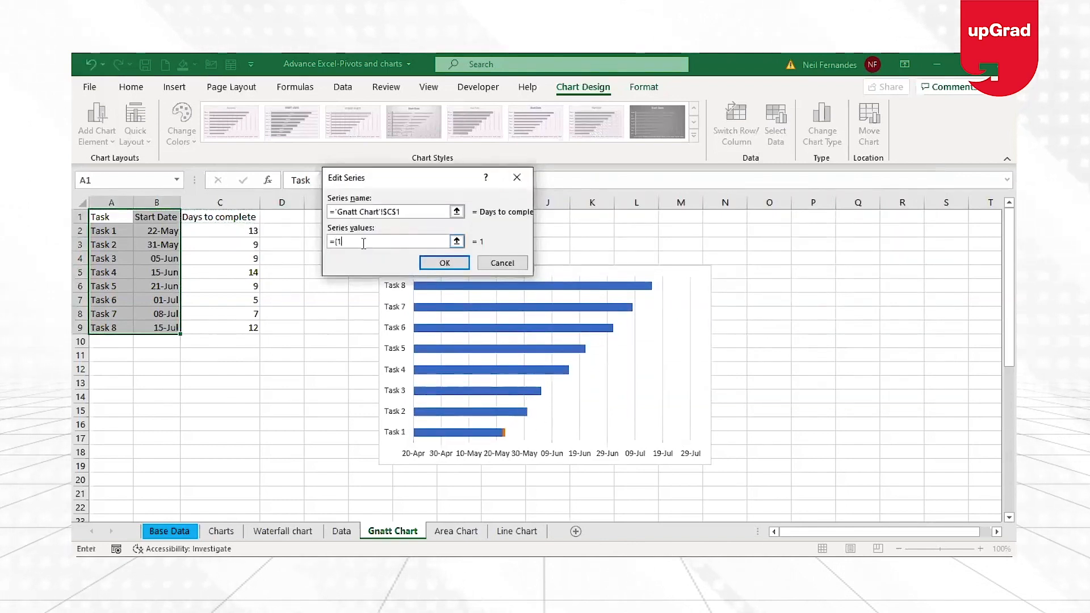
{"action": "left_click", "coordinate": [232, 225]}
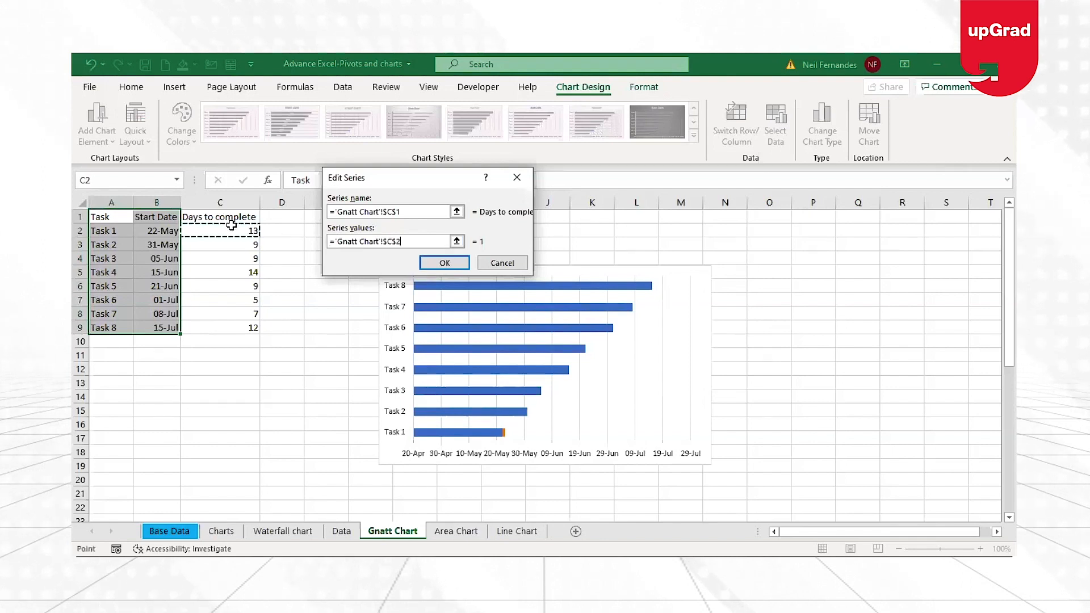
{"action": "left_click_drag", "start_coordinate": [232, 226], "coordinate": [249, 327]}
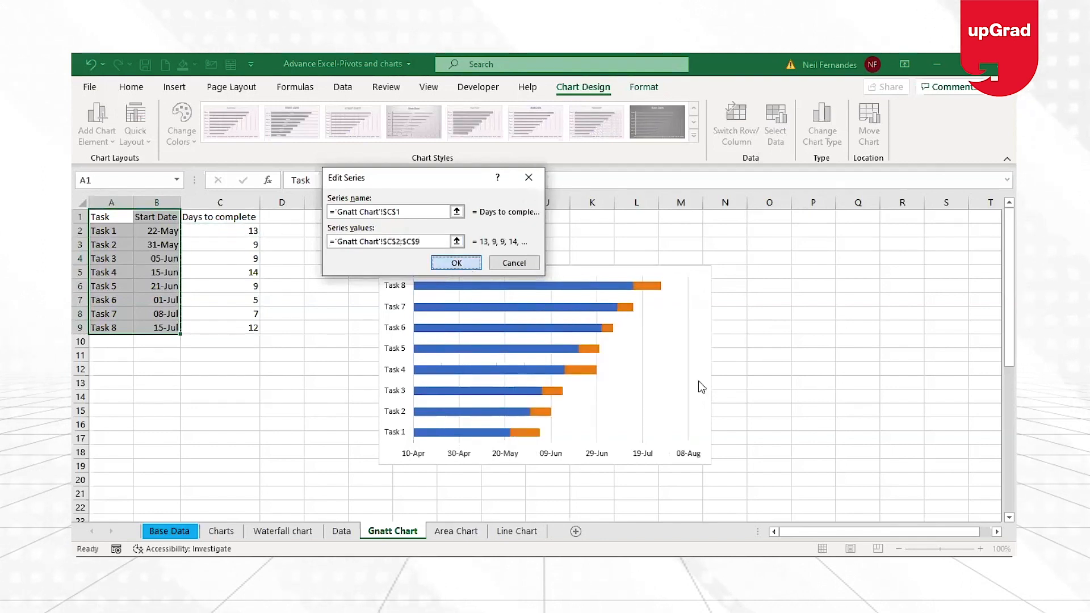
{"action": "key", "text": "Return"}
{"action": "left_click", "coordinate": [853, 383]}
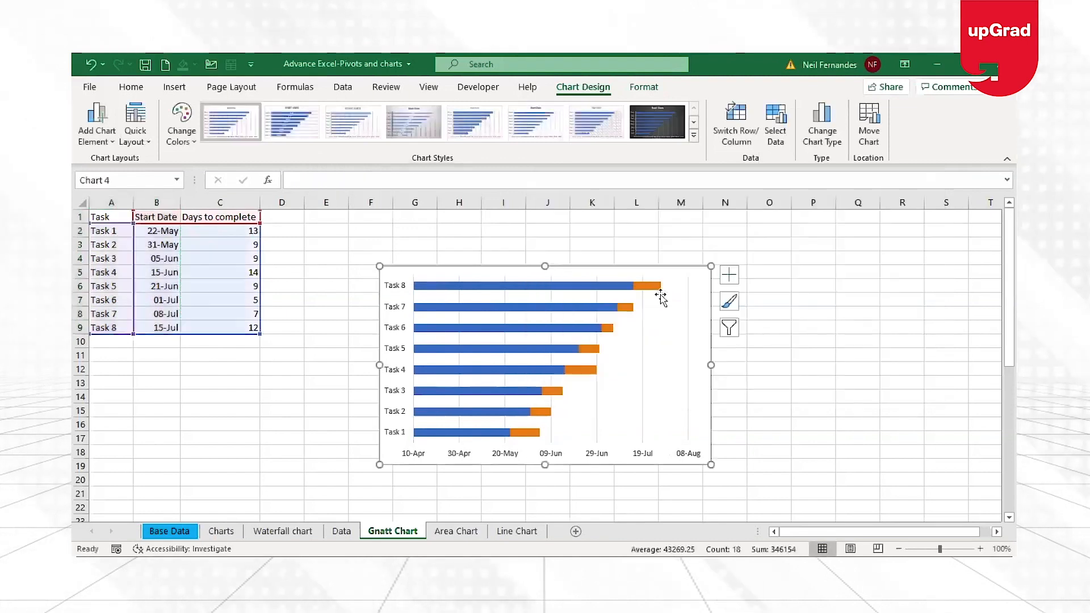
Step: Examine how the Days to complete bars extend from each task's start date in the stacked bar chart
{"action": "left_click", "coordinate": [643, 287]}
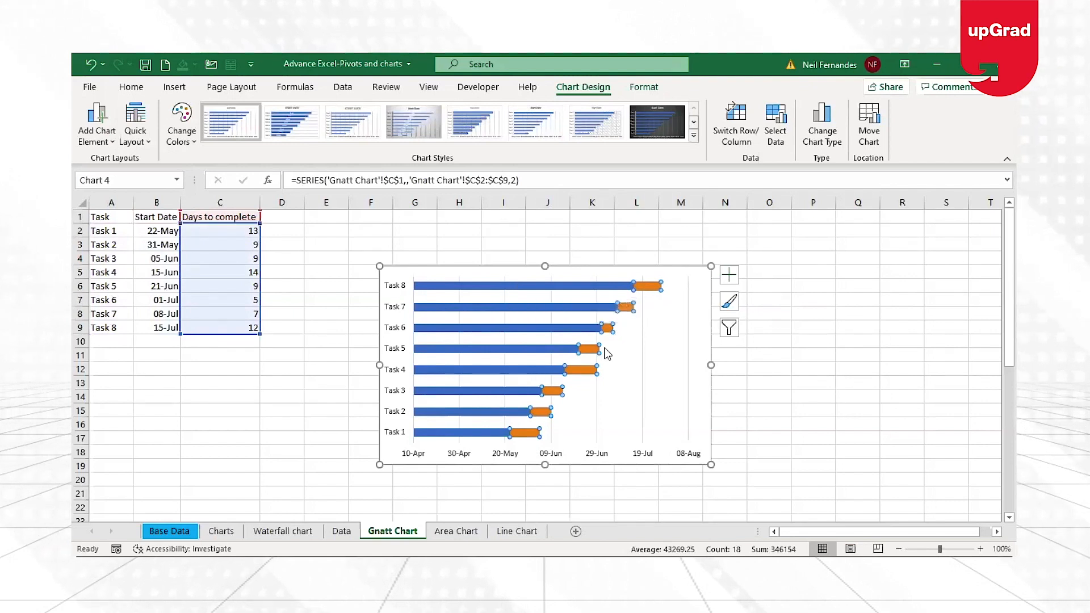
{"action": "left_click", "coordinate": [648, 295]}
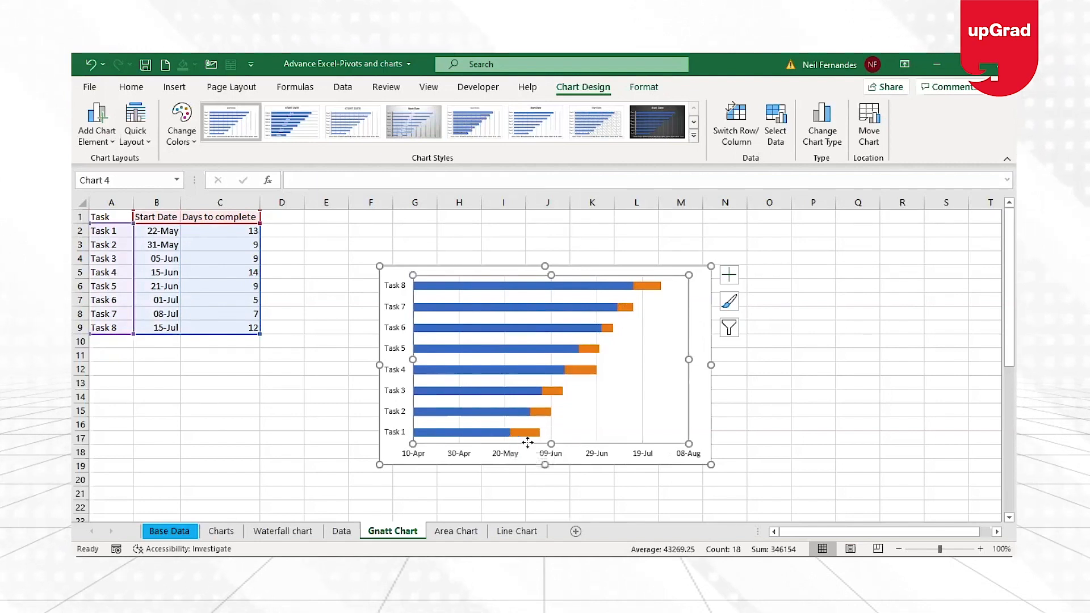
{"action": "mouse_move", "coordinate": [538, 436]}
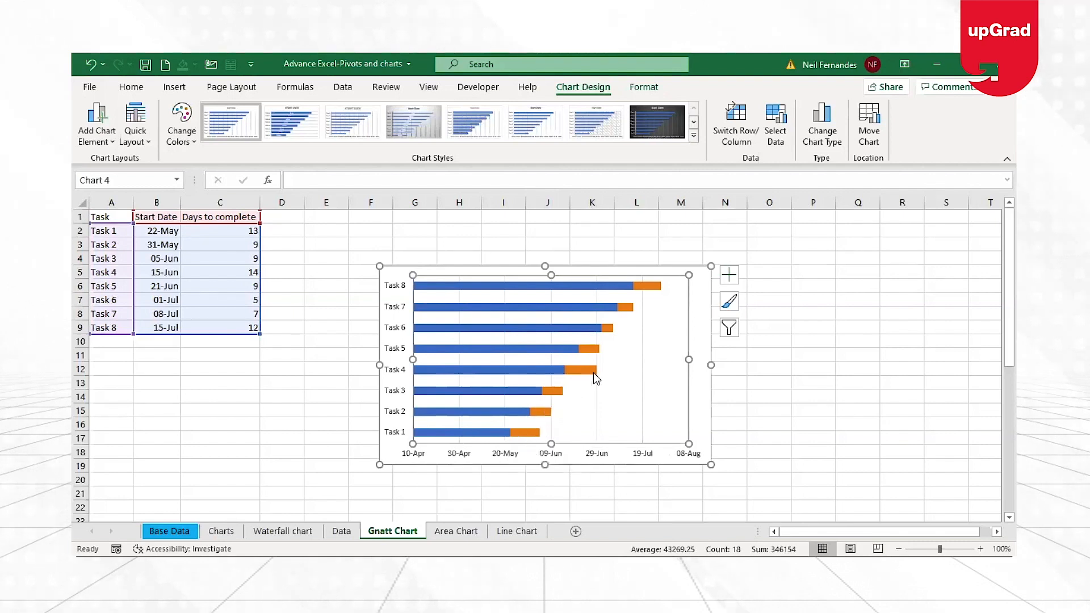
Step: Give the chart's Start Date bars an Automatic shape fill and No Outline
{"action": "left_click", "coordinate": [455, 287]}
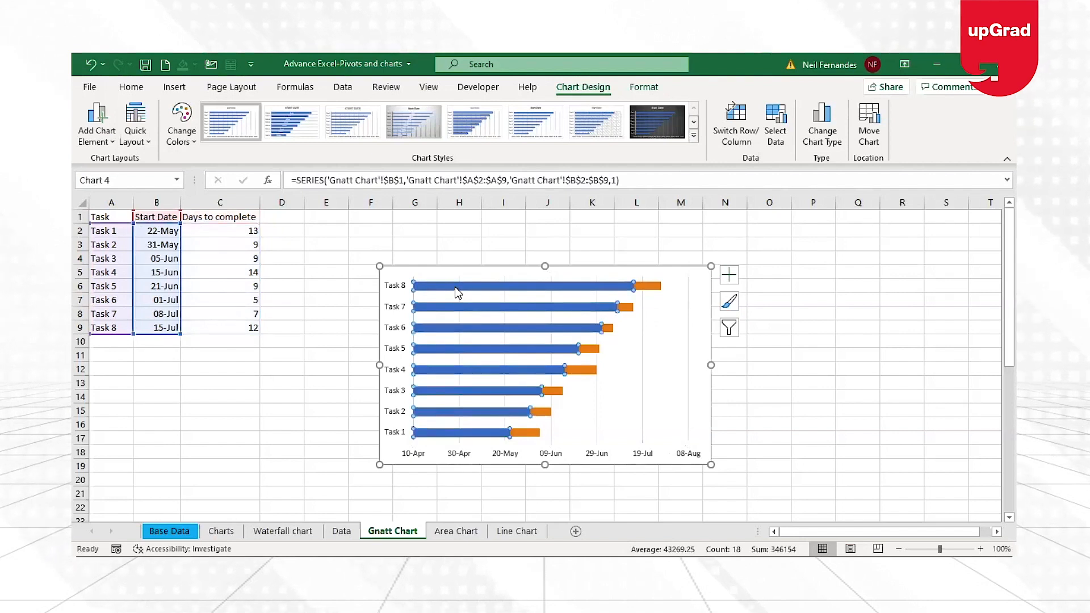
{"action": "left_click", "coordinate": [637, 91]}
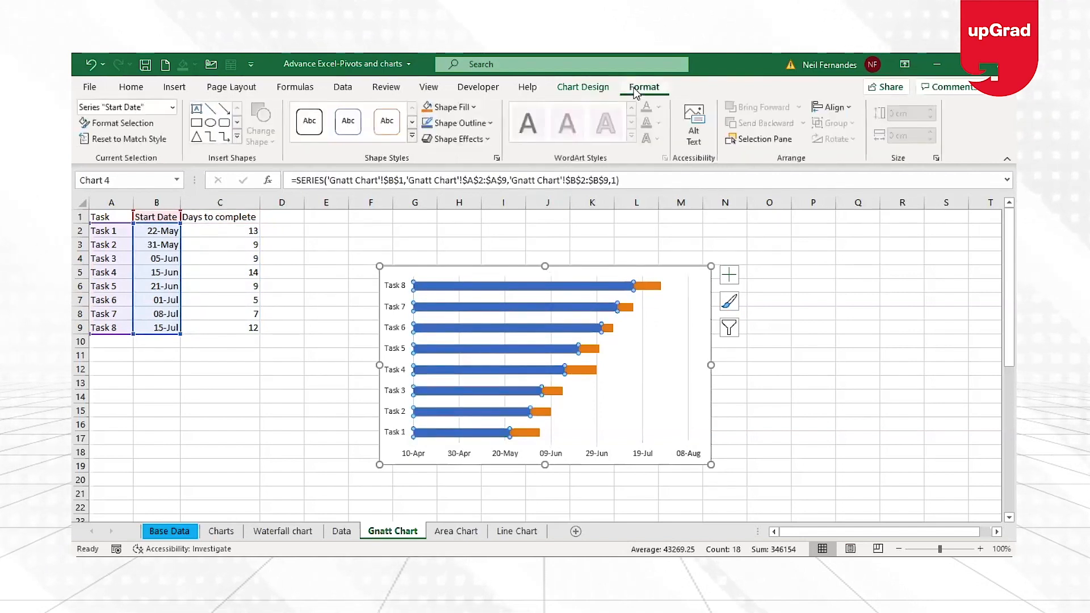
{"action": "left_click", "coordinate": [455, 106]}
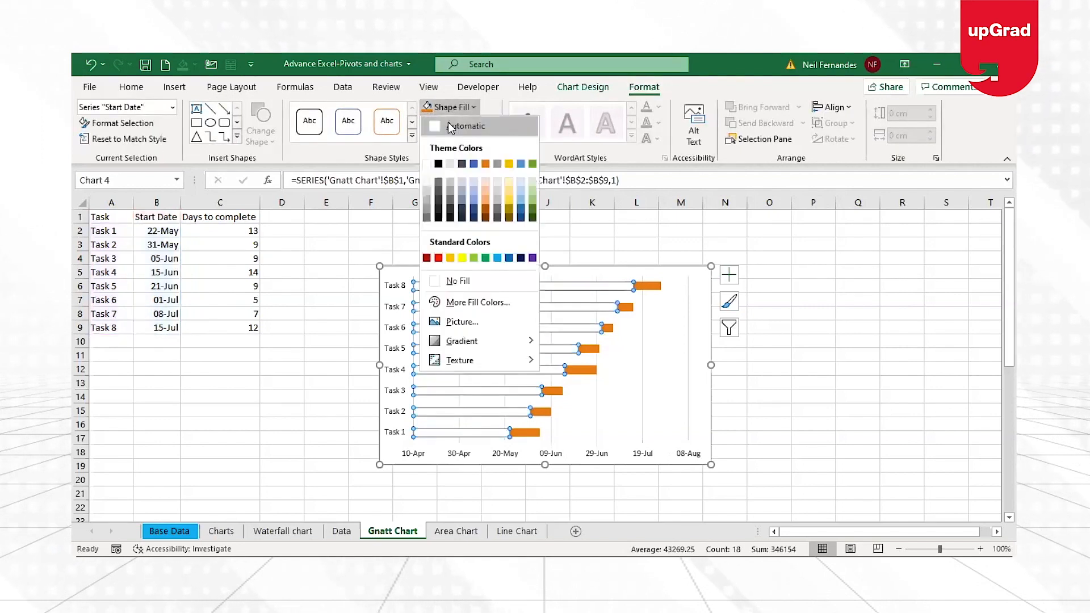
{"action": "left_click", "coordinate": [452, 126]}
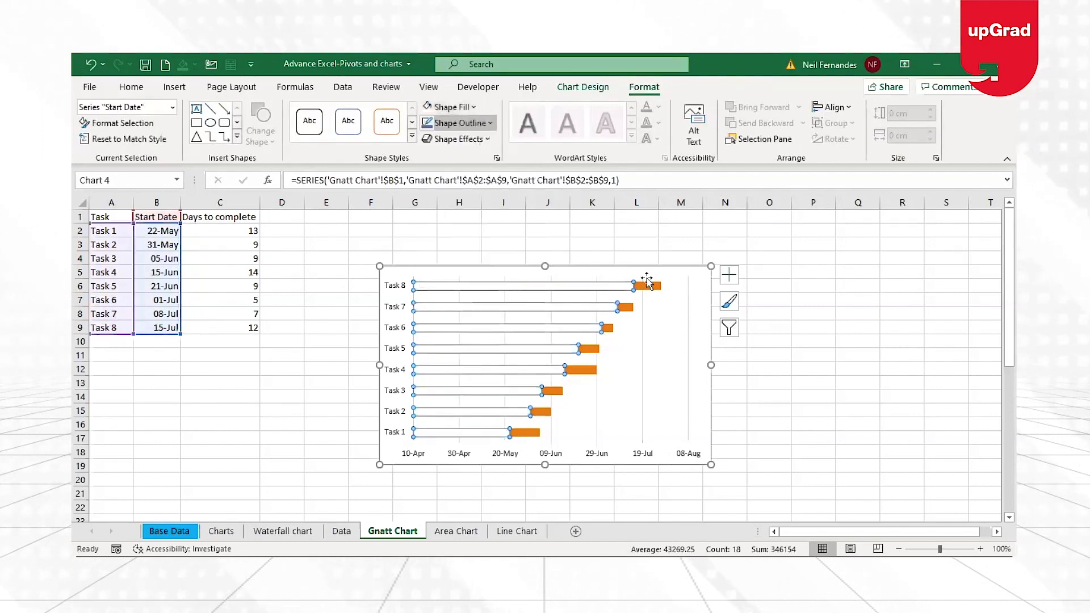
{"action": "left_click", "coordinate": [487, 123]}
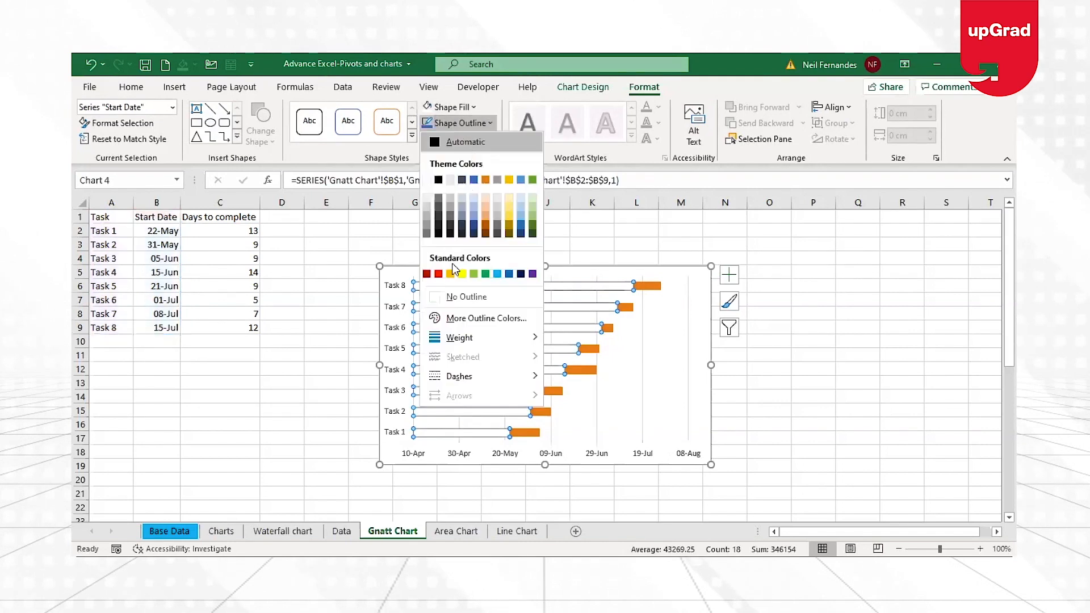
{"action": "left_click", "coordinate": [458, 297]}
{"action": "left_click", "coordinate": [818, 423]}
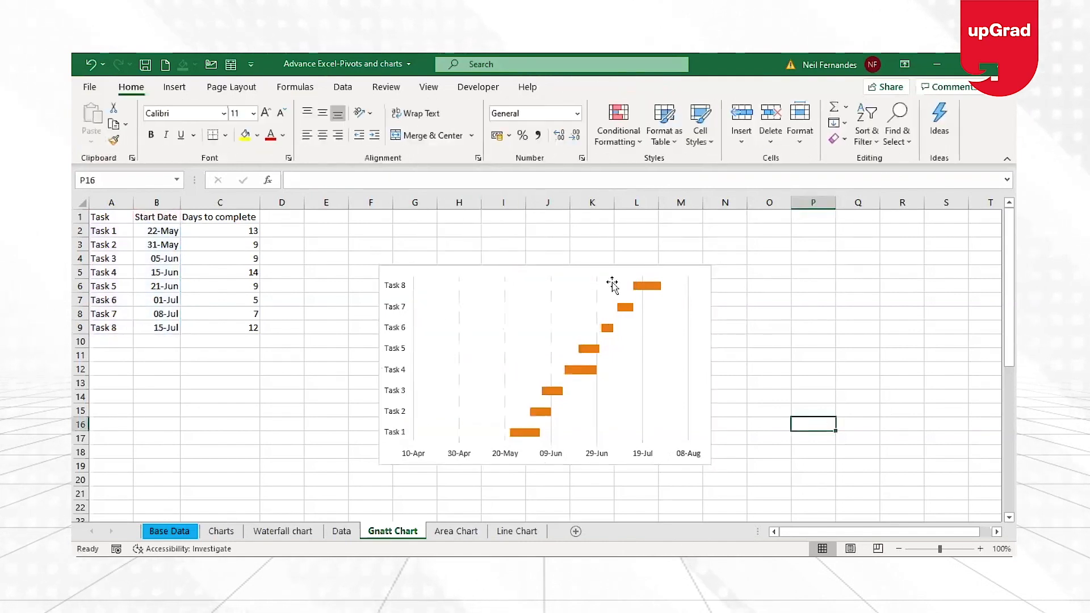
Step: Delete the vertical gridlines from the chart
{"action": "left_click", "coordinate": [689, 397]}
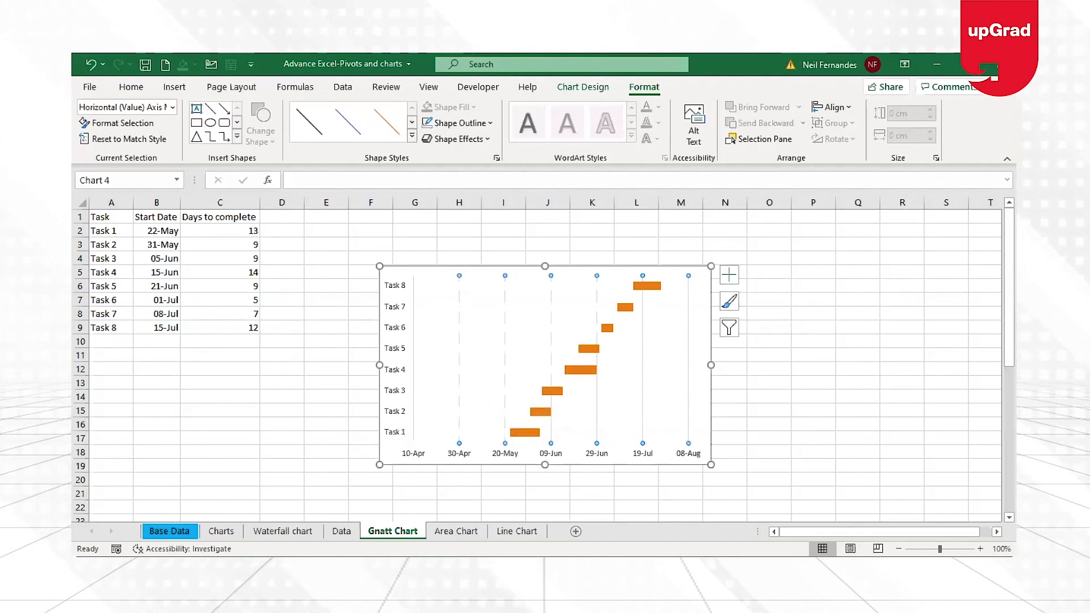
{"action": "key", "text": "Delete"}
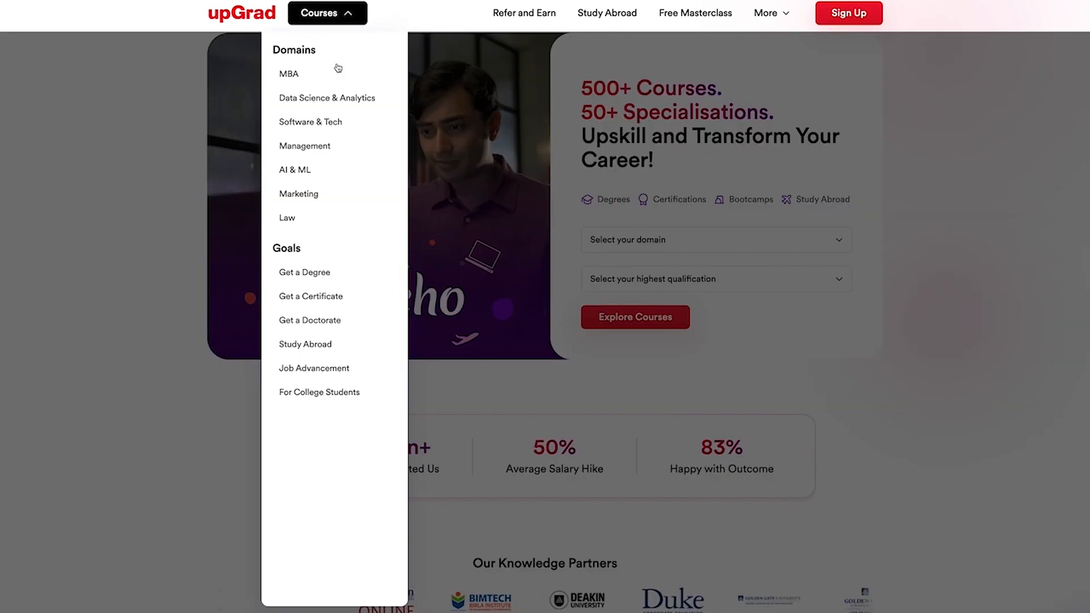
Step: Switch to the upGrad website, open all Data Science & Analytics degree courses, and look through the listed programs
{"action": "mouse_move", "coordinate": [335, 97]}
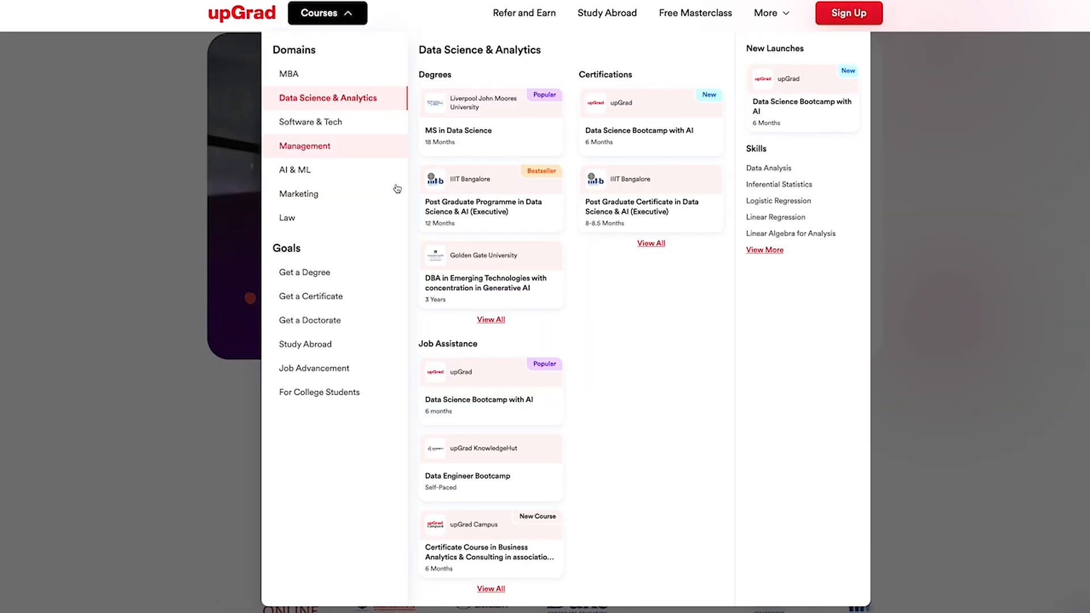
{"action": "left_click", "coordinate": [495, 319]}
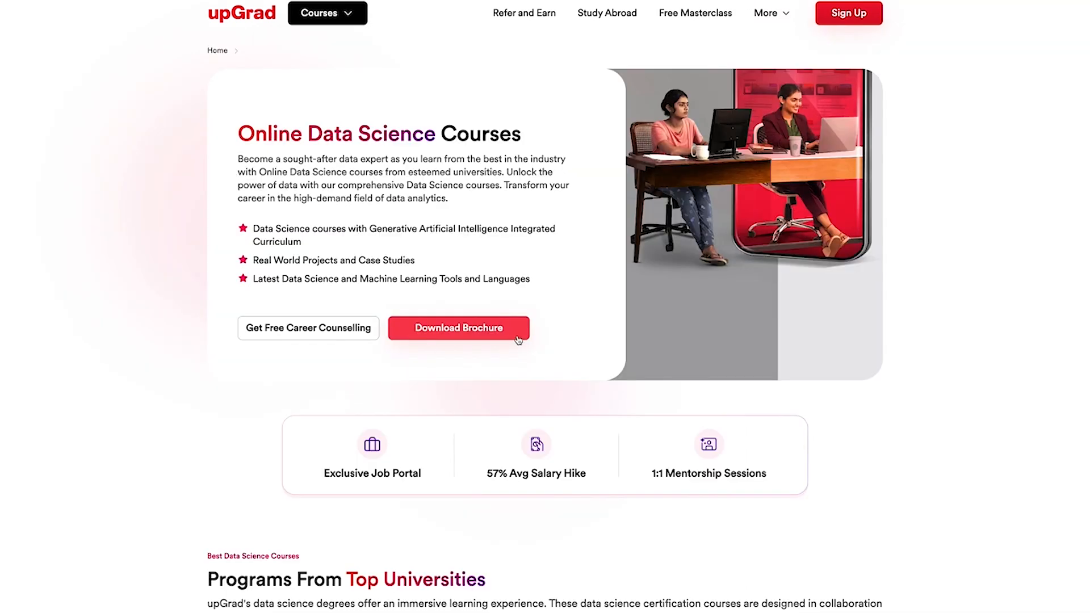
{"action": "scroll", "coordinate": [547, 362], "scroll_direction": "down", "scroll_amount": 1}
{"action": "scroll", "coordinate": [547, 362], "scroll_direction": "down", "scroll_amount": 8}
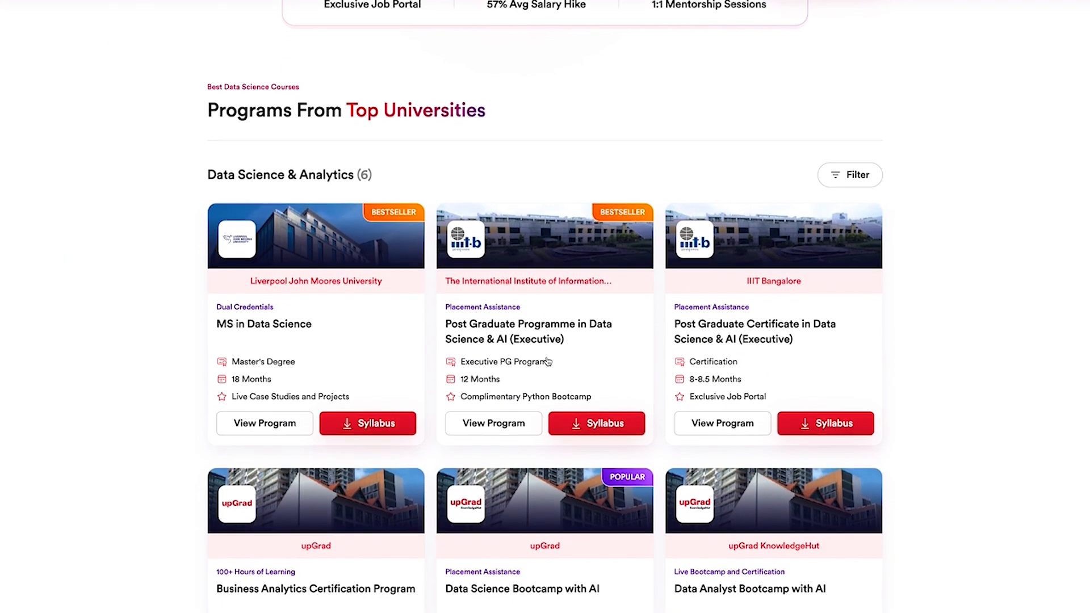
Step: In Excel, compare where the chart's horizontal date axis begins with Task 1's start date in B2
{"action": "left_click", "coordinate": [766, 386]}
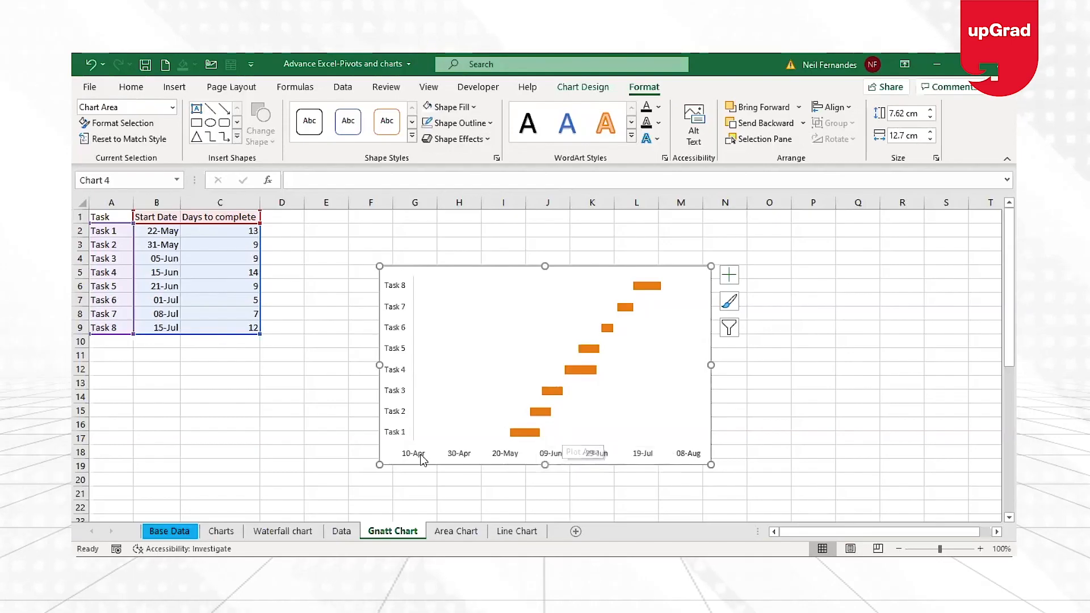
{"action": "left_click", "coordinate": [490, 449]}
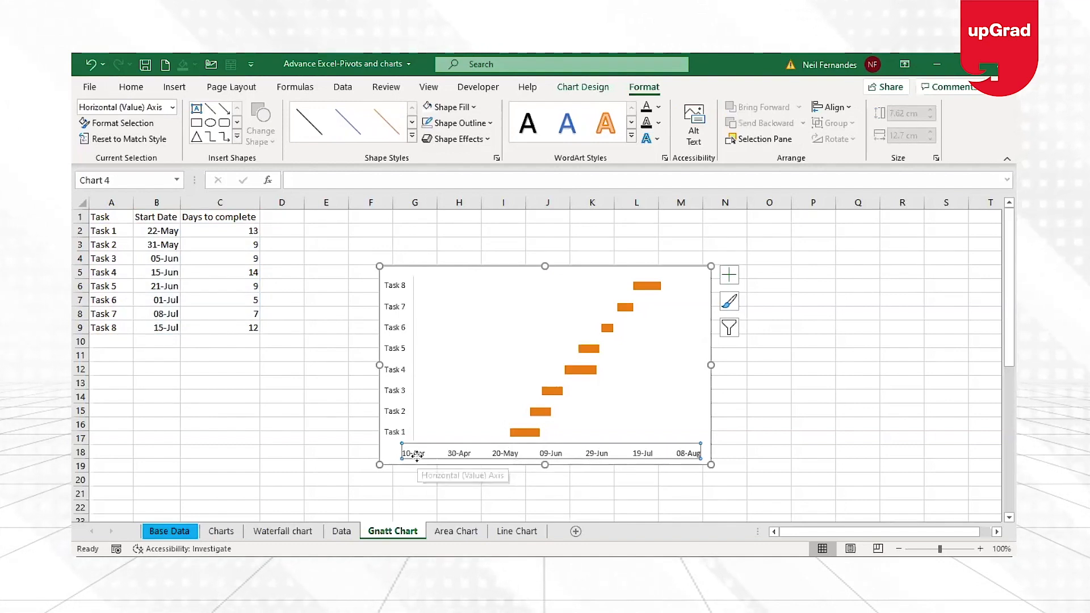
{"action": "left_click", "coordinate": [216, 388]}
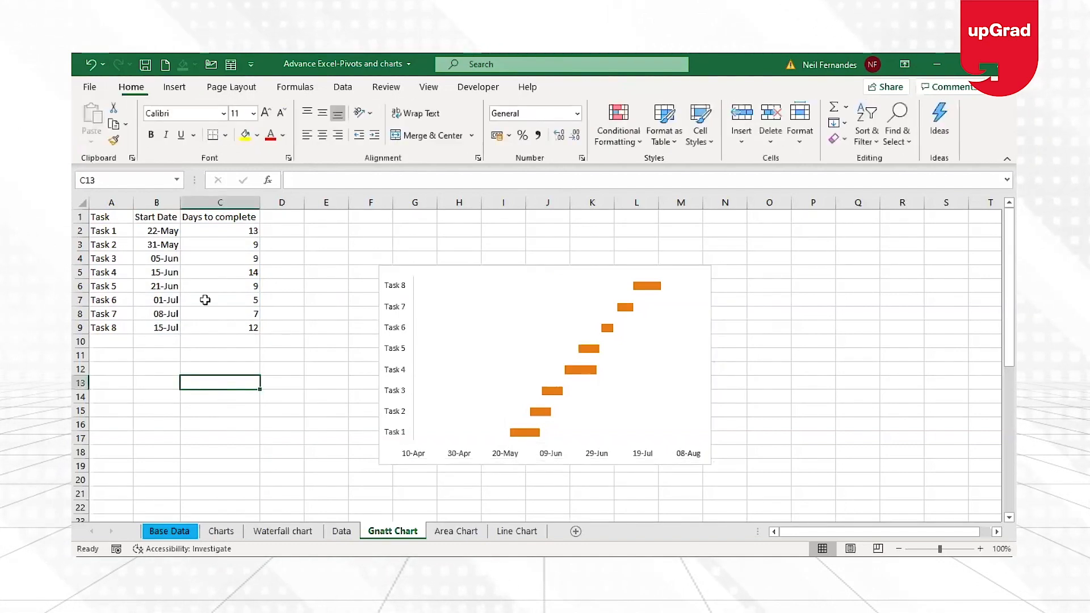
{"action": "left_click", "coordinate": [147, 229]}
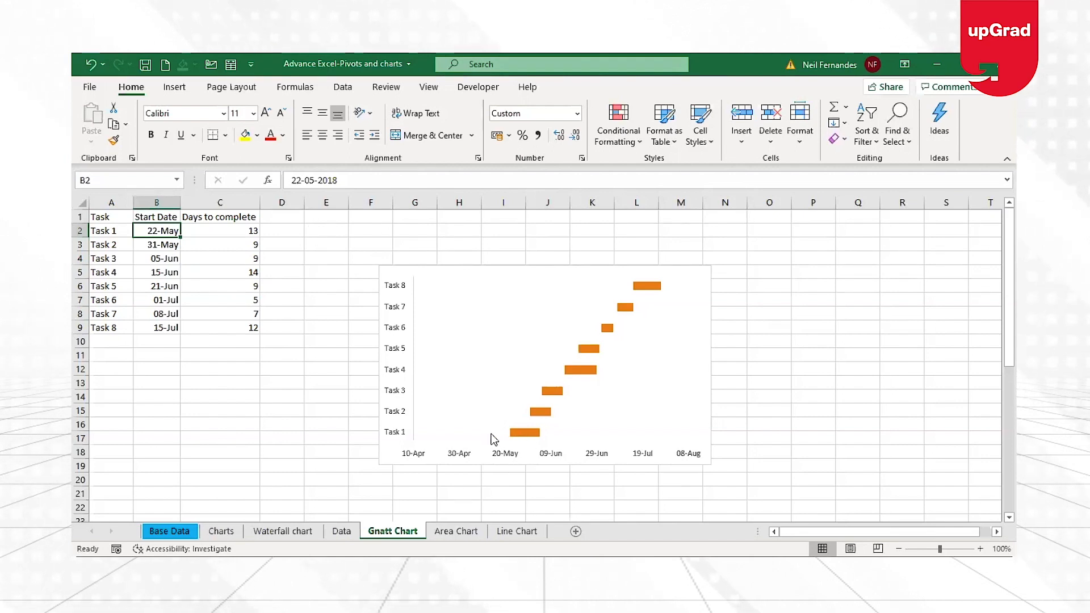
{"action": "mouse_move", "coordinate": [424, 439]}
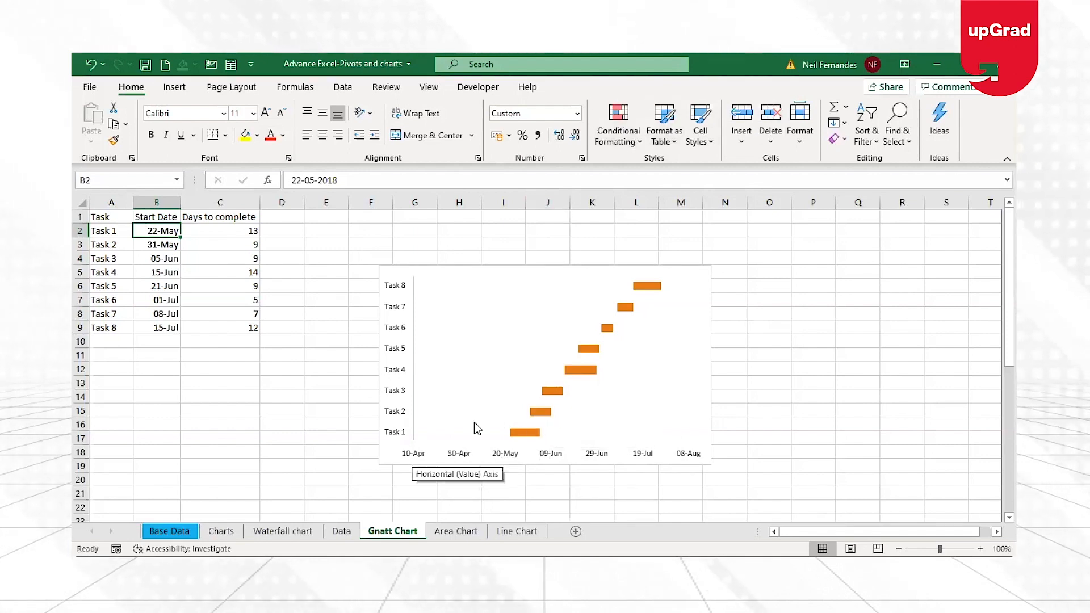
Step: Check the Start Date series' name and values ranges in the chart's data source settings
{"action": "left_click", "coordinate": [647, 286]}
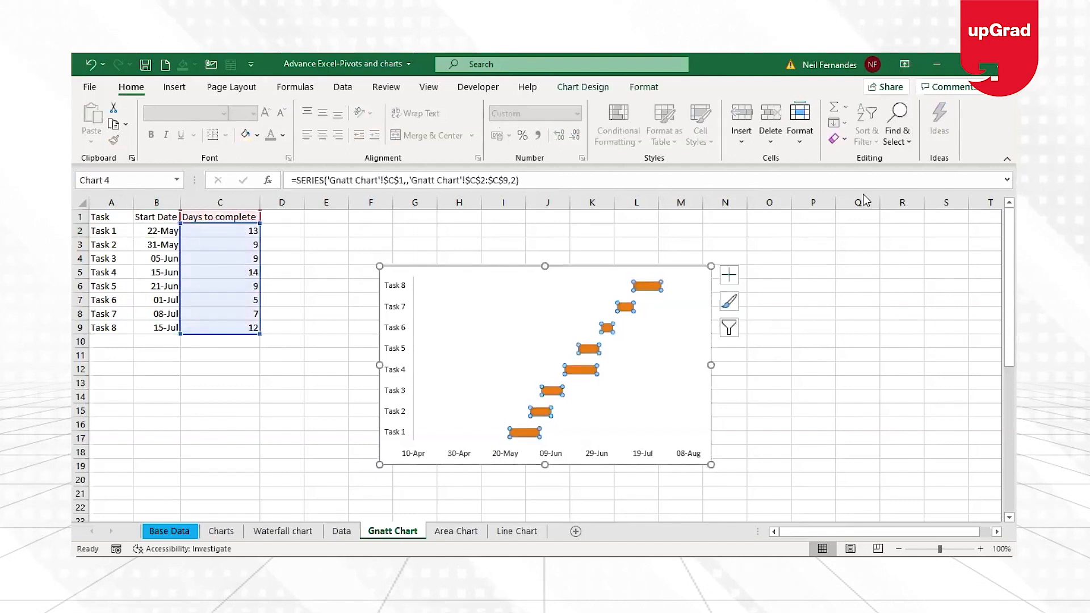
{"action": "left_click", "coordinate": [558, 87]}
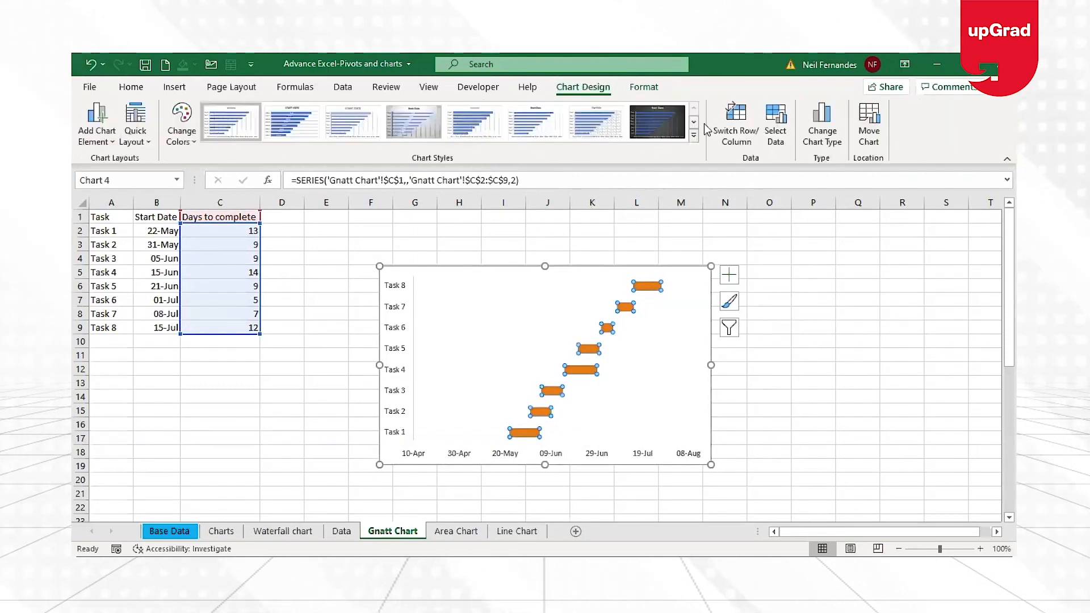
{"action": "left_click", "coordinate": [644, 87]}
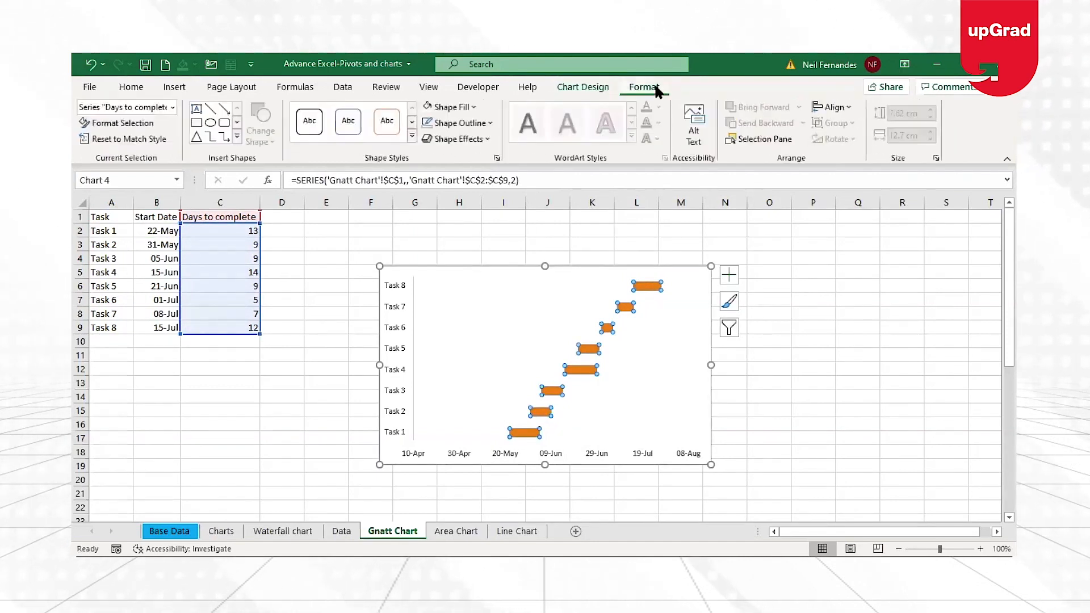
{"action": "left_click", "coordinate": [582, 91]}
{"action": "left_click", "coordinate": [774, 126]}
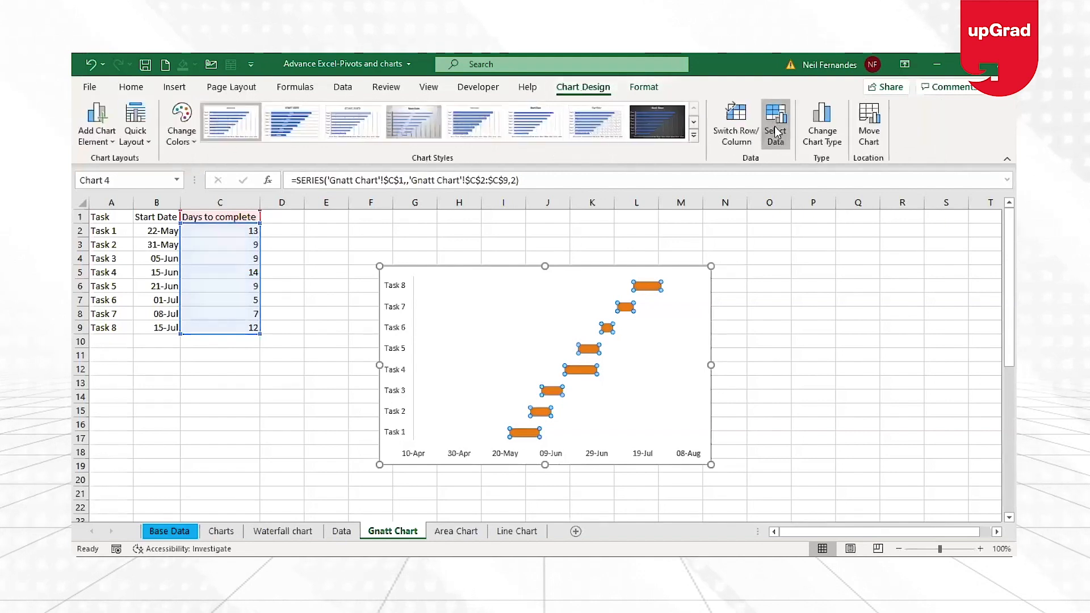
{"action": "left_click", "coordinate": [572, 306]}
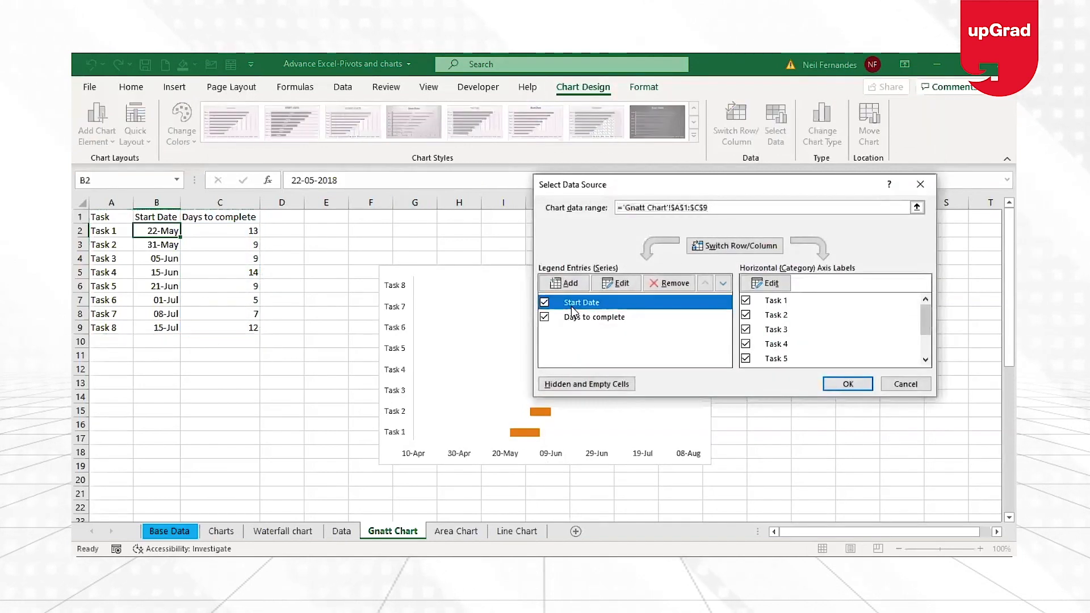
{"action": "left_click", "coordinate": [616, 283]}
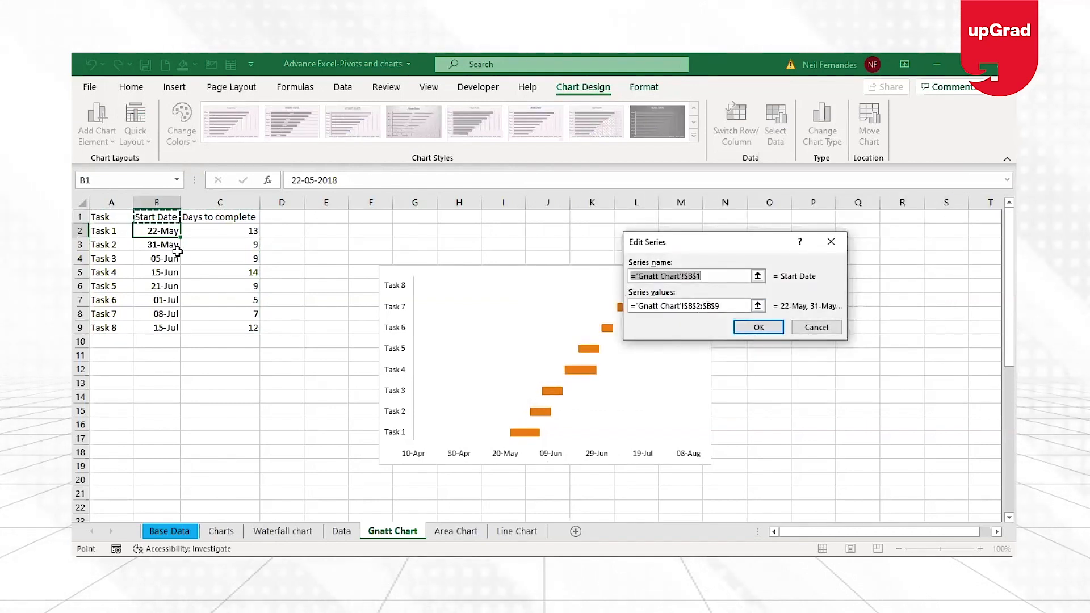
{"action": "left_click", "coordinate": [735, 308]}
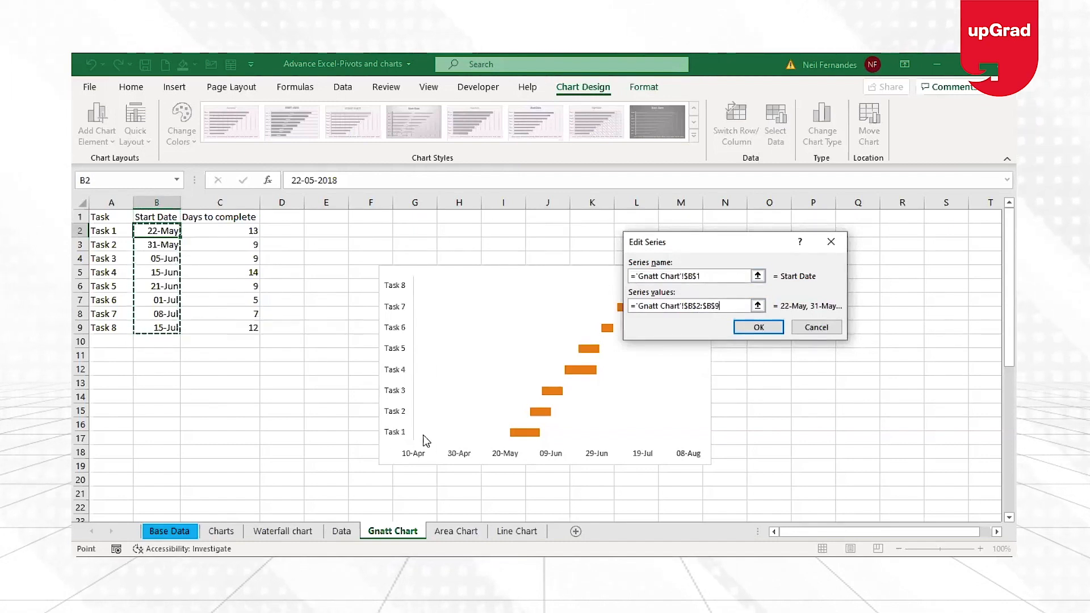
{"action": "left_click", "coordinate": [834, 323]}
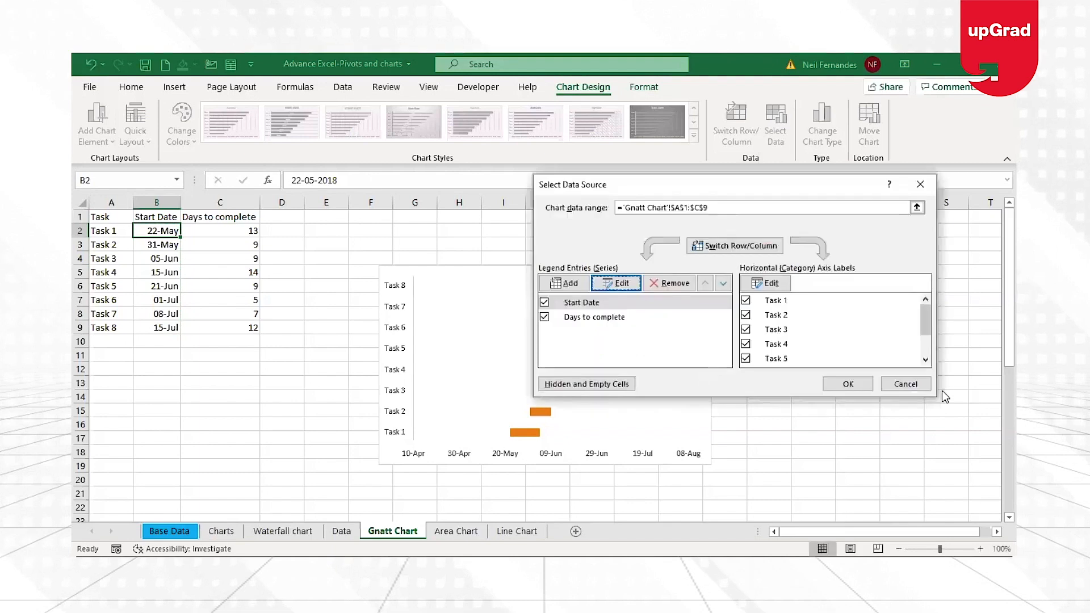
{"action": "key", "text": "Return"}
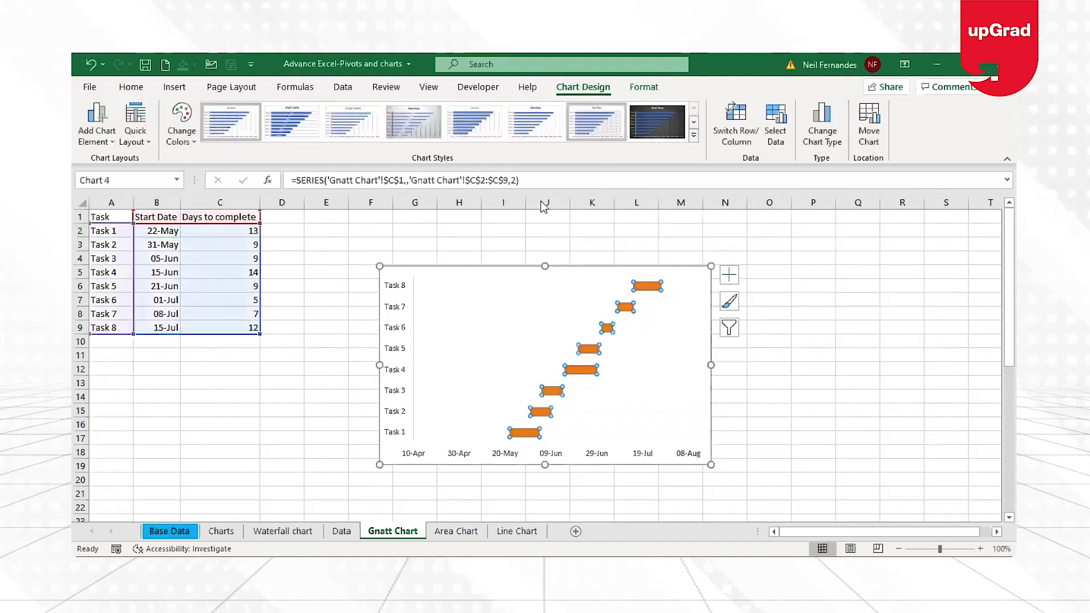
Step: Open the Format Axis options for the chart's horizontal date axis
{"action": "left_click", "coordinate": [463, 455]}
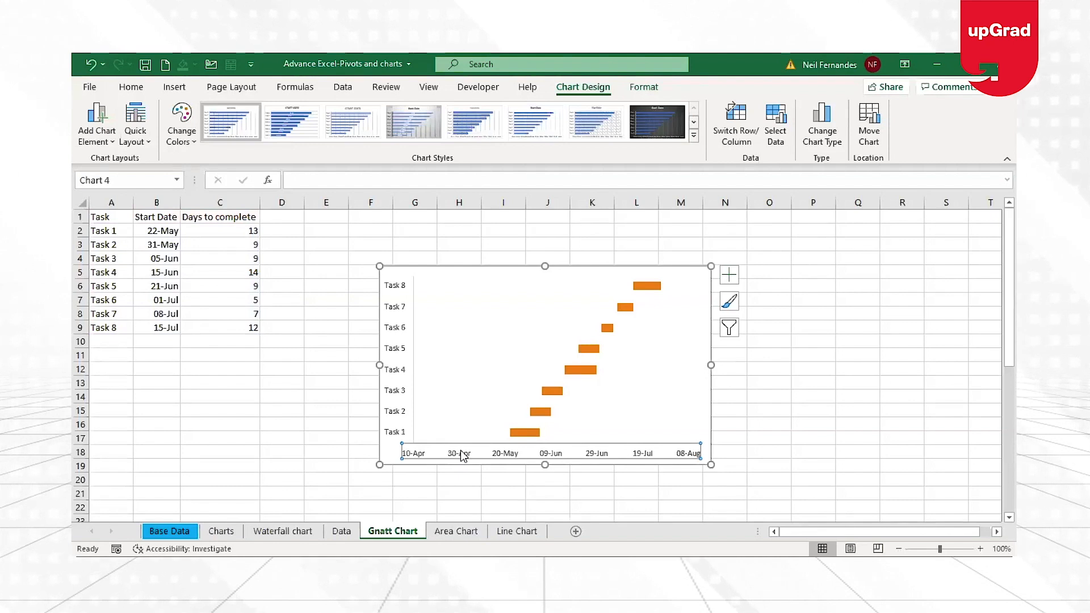
{"action": "double_click", "coordinate": [463, 456]}
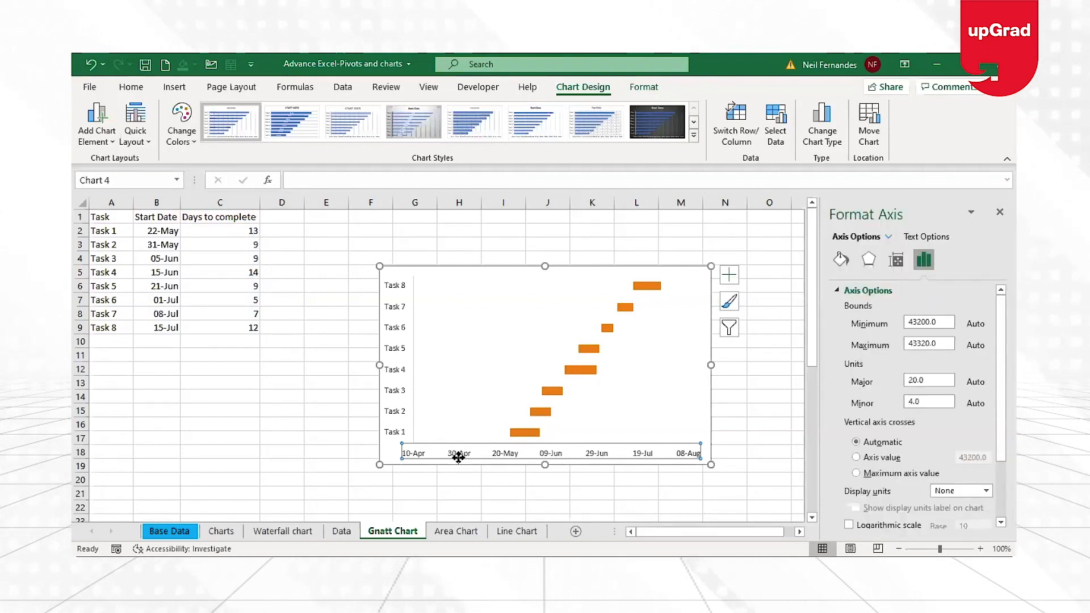
{"action": "right_click", "coordinate": [516, 455]}
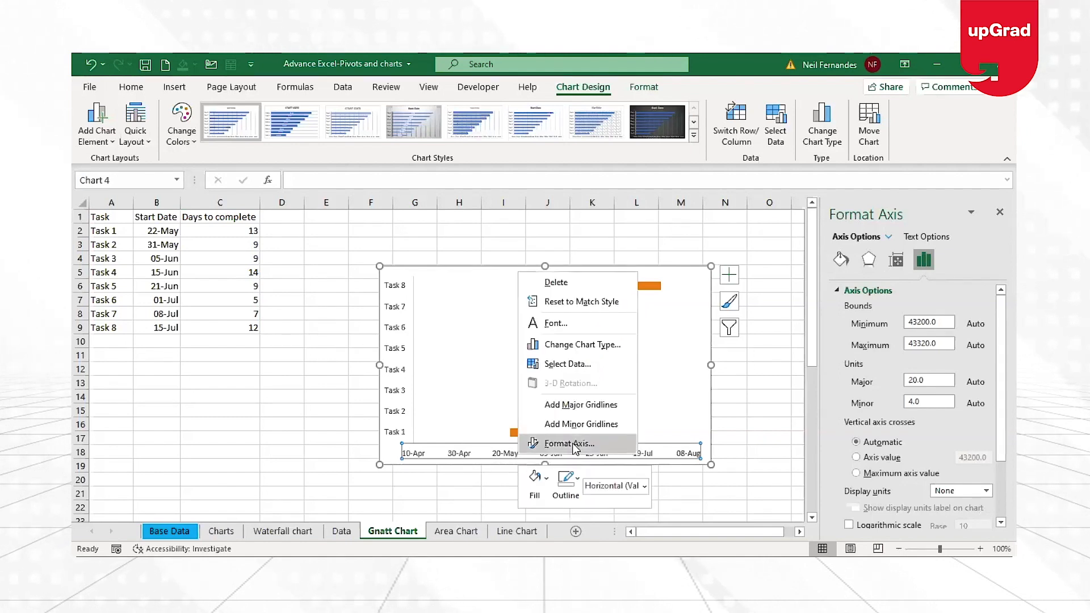
{"action": "left_click", "coordinate": [569, 444]}
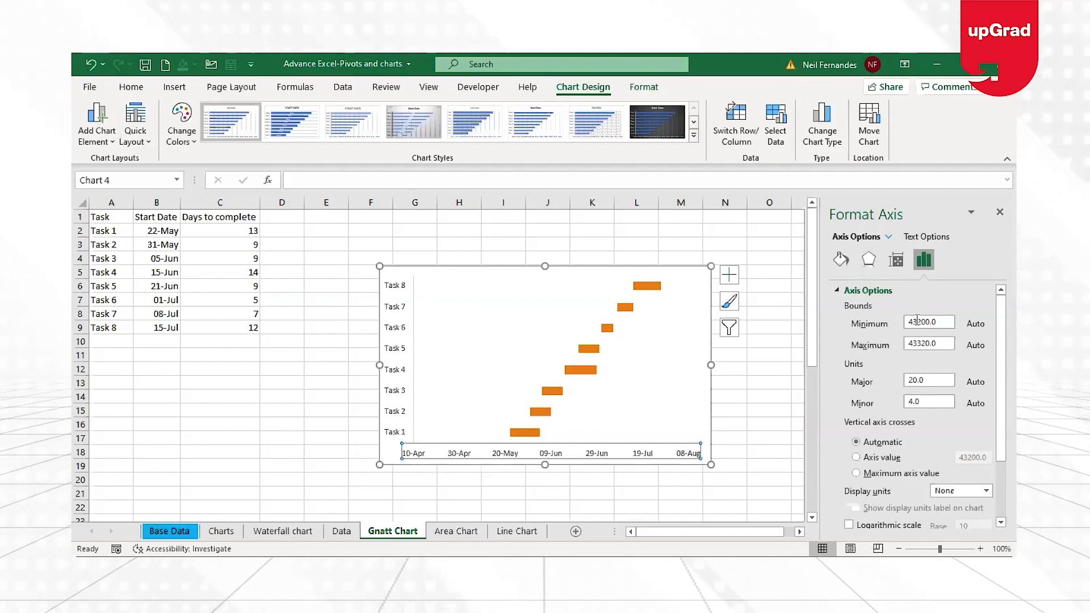
Step: Enter the date 10-apr in cell B12 and reselect that cell
{"action": "left_click", "coordinate": [148, 370]}
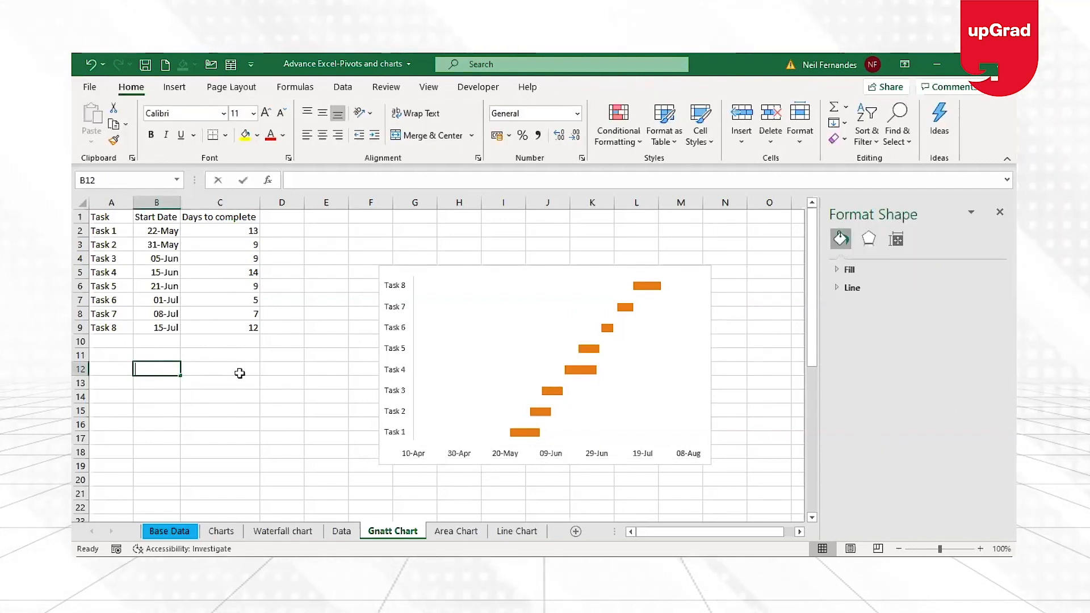
{"action": "type", "text": "10-"}
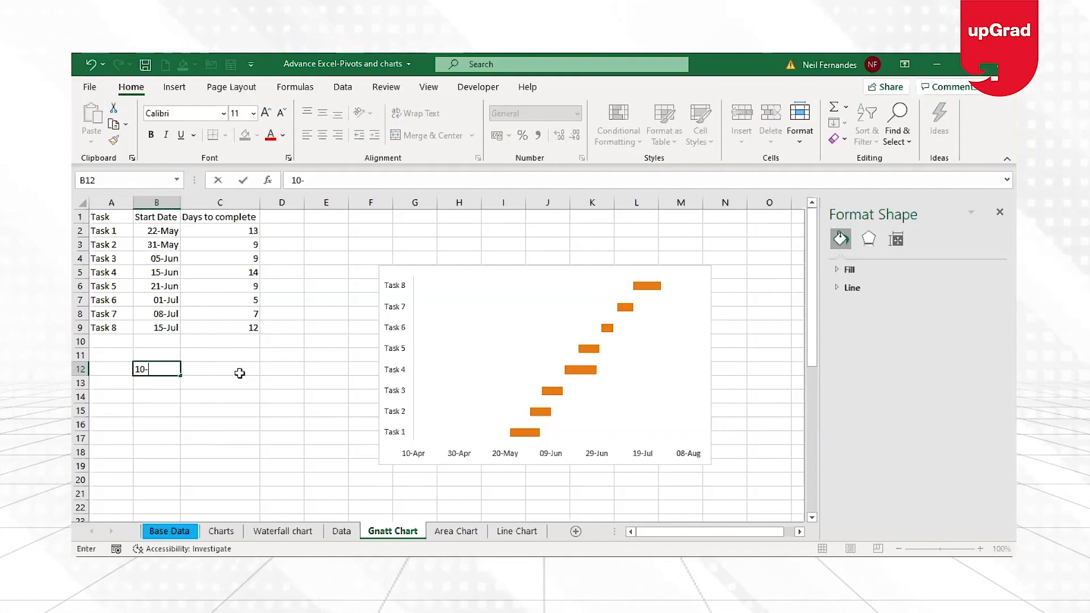
{"action": "type", "text": "apr"}
{"action": "key", "text": "Return"}
{"action": "key", "text": "Up"}
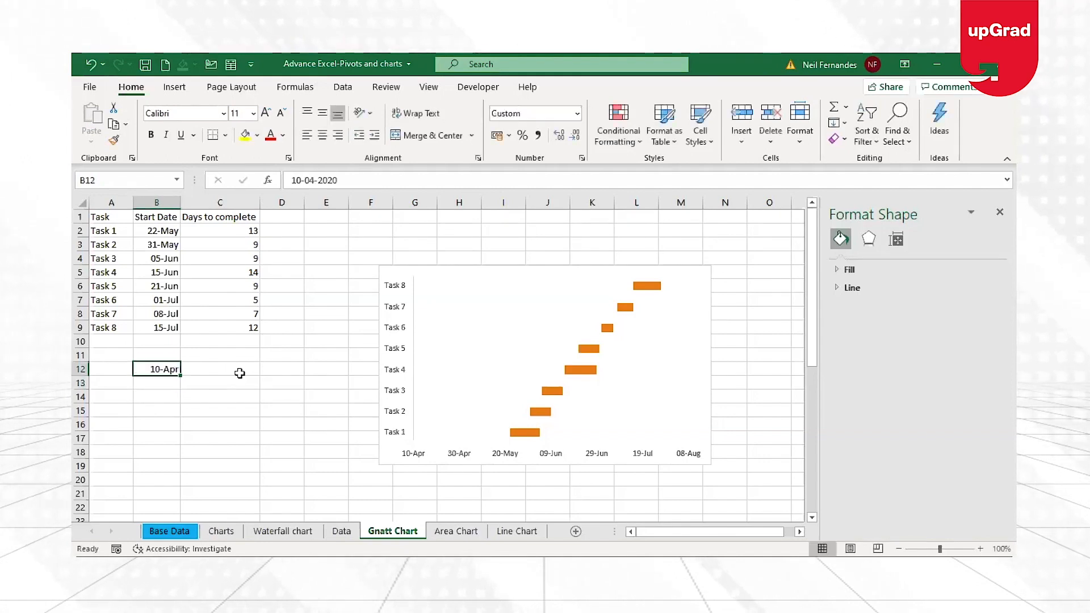
Step: Format cell B12 as General so its date is expressed as a serial number
{"action": "left_click", "coordinate": [511, 113]}
{"action": "type", "text": "General"}
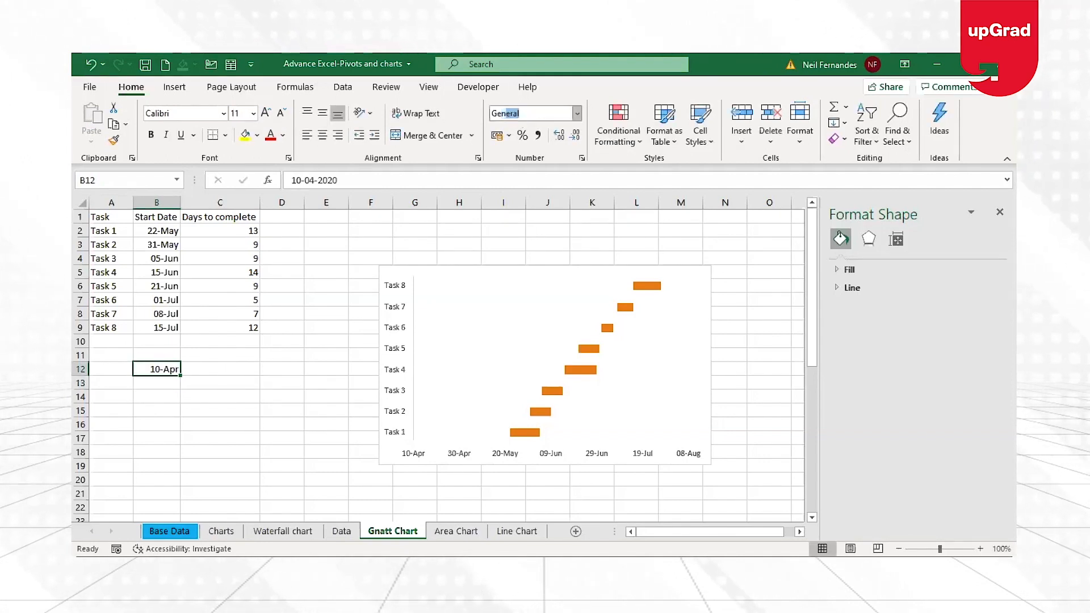
{"action": "key", "text": "Return"}
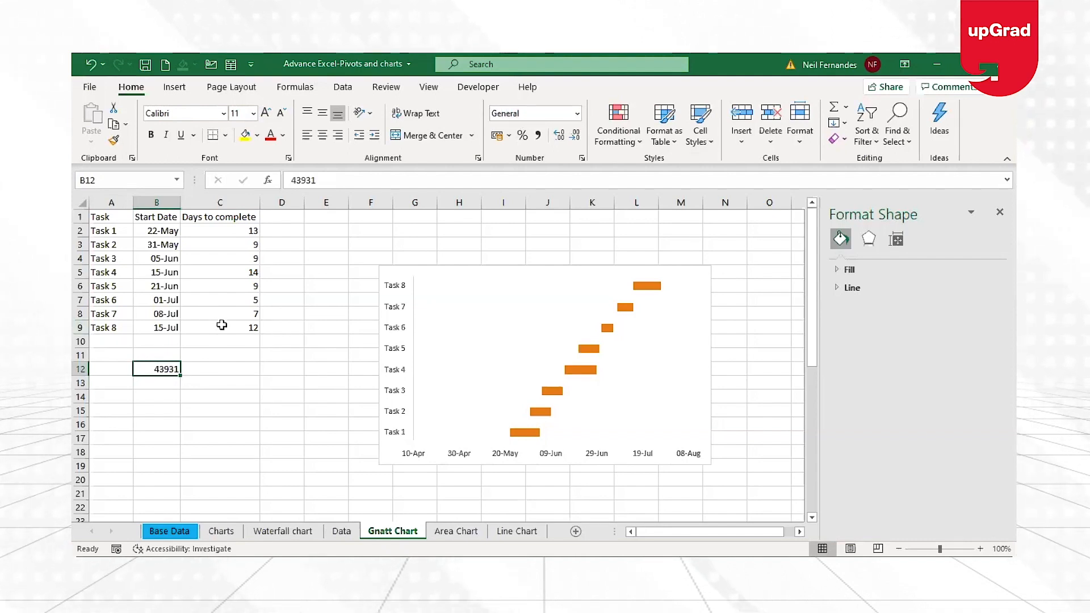
Step: Check the full date behind Task 1's start date in B2 and format that cell as General
{"action": "left_click", "coordinate": [164, 229]}
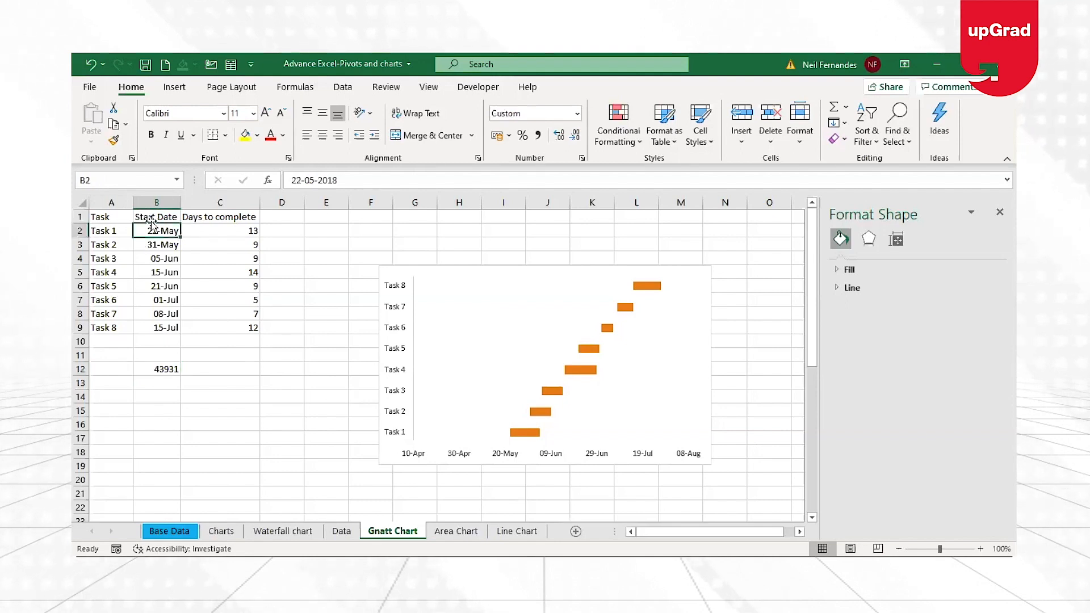
{"action": "double_click", "coordinate": [353, 179]}
{"action": "key", "text": "Escape"}
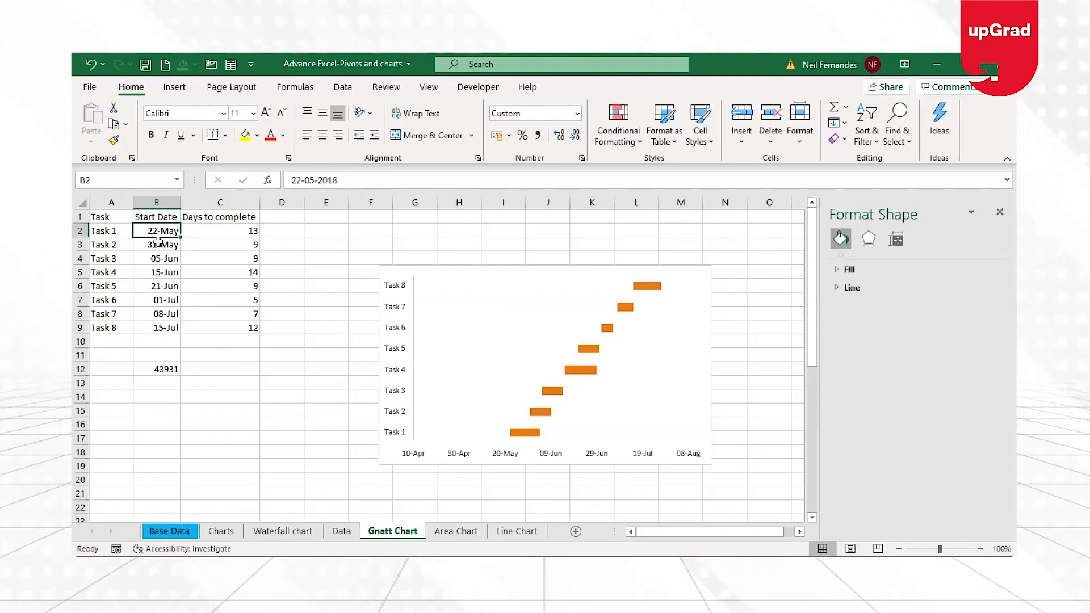
{"action": "left_click", "coordinate": [544, 113]}
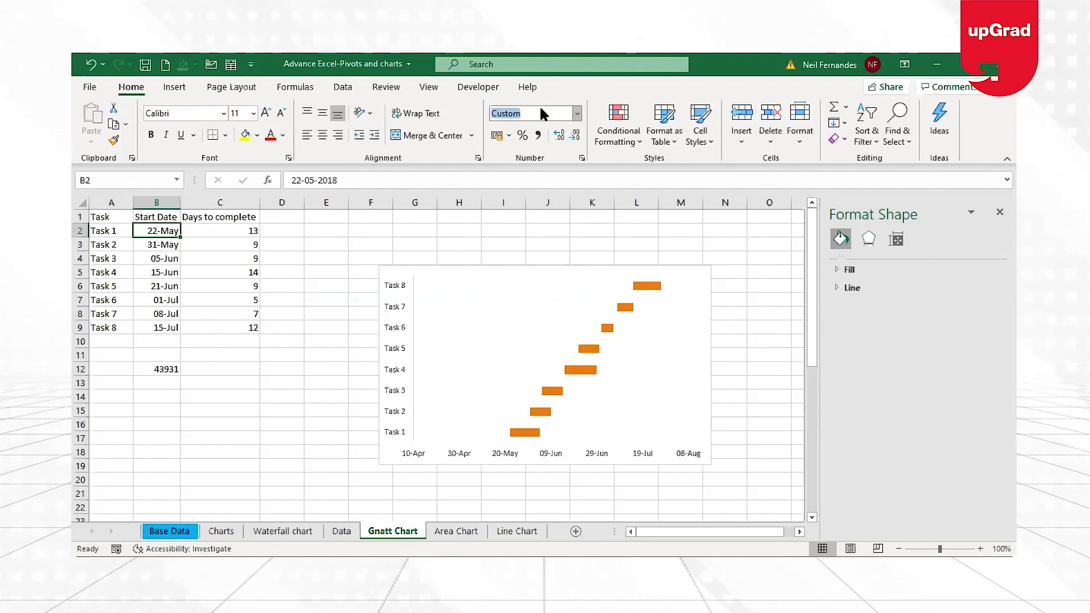
{"action": "type", "text": "General"}
{"action": "key", "text": "Return"}
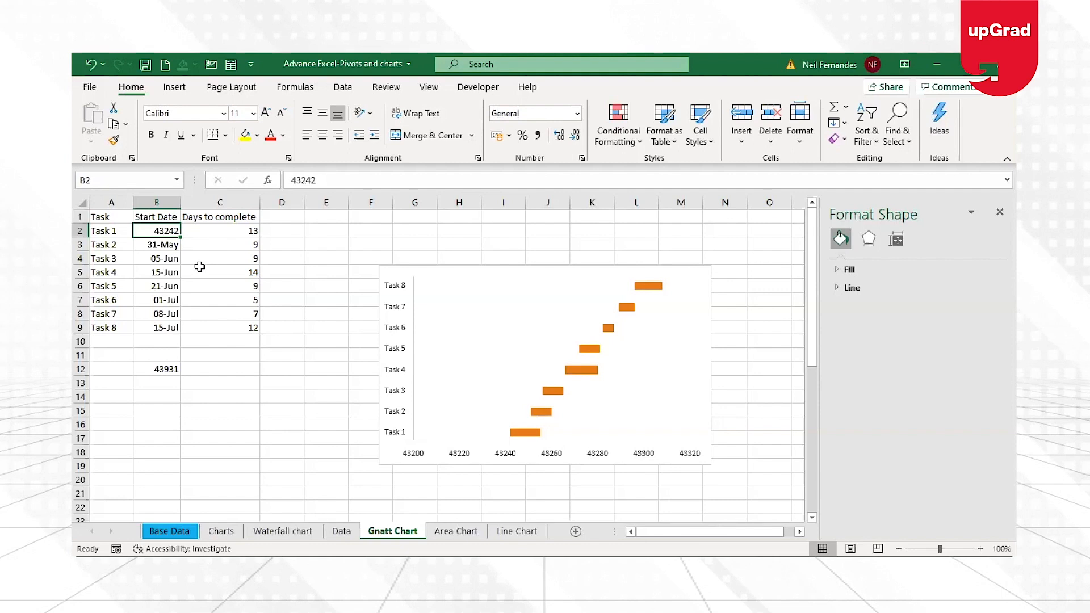
{"action": "left_click", "coordinate": [163, 370]}
{"action": "key", "text": "Delete"}
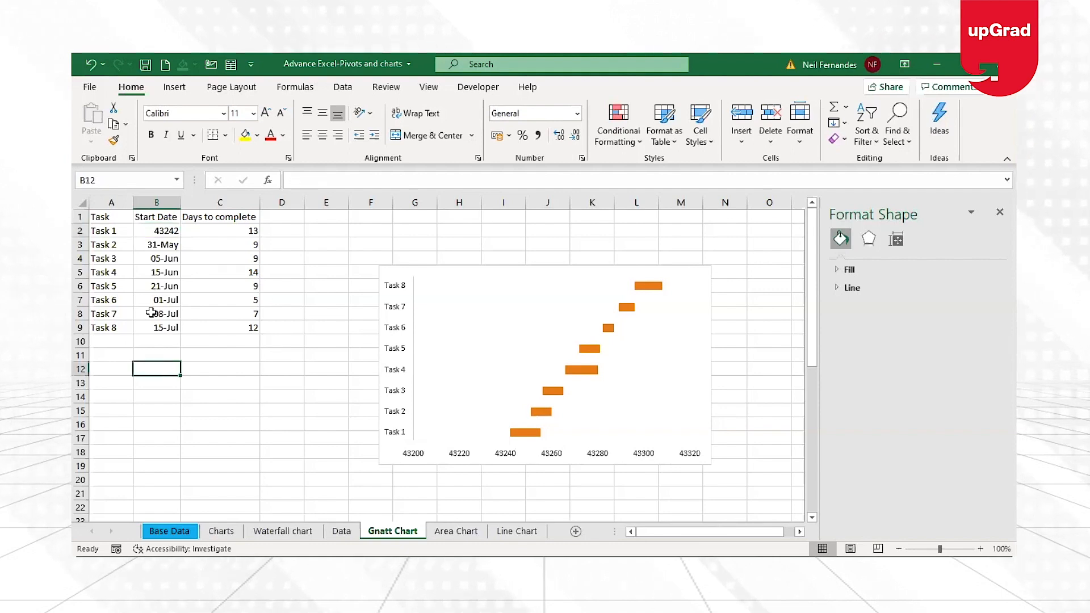
{"action": "left_click", "coordinate": [159, 230]}
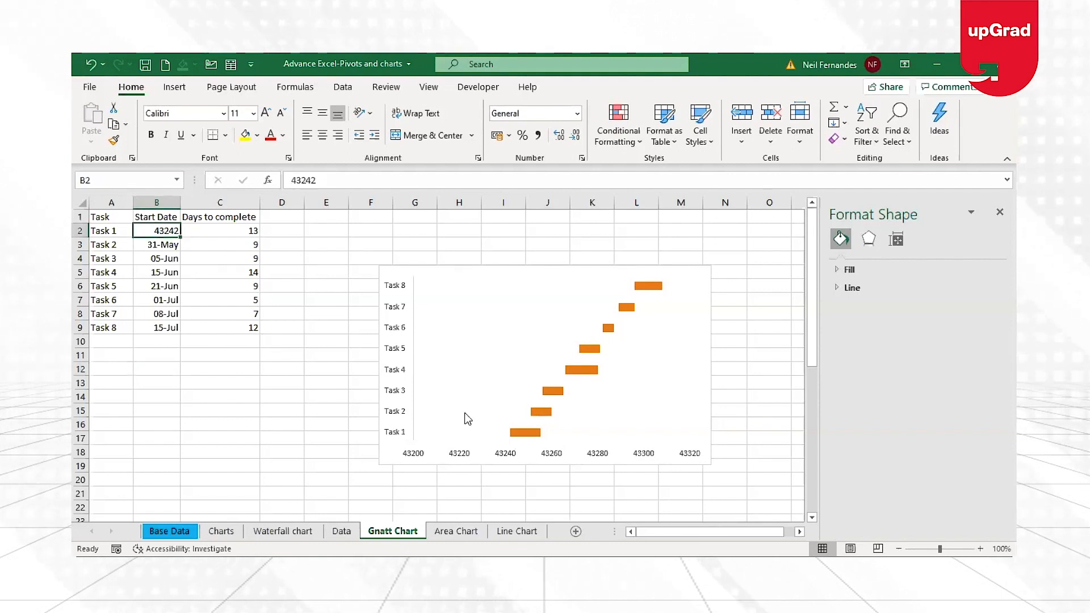
{"action": "key", "text": "ctrl+z"}
Step: Set the minimum bound of the chart's horizontal date axis to 43242
{"action": "left_click", "coordinate": [565, 454]}
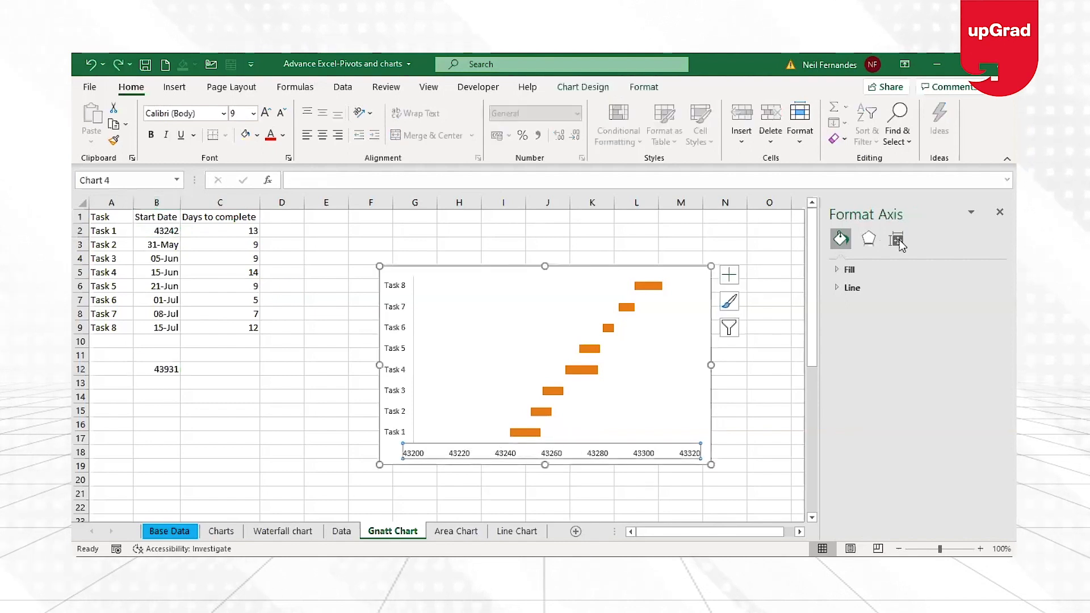
{"action": "left_click_drag", "start_coordinate": [930, 322], "coordinate": [877, 323]}
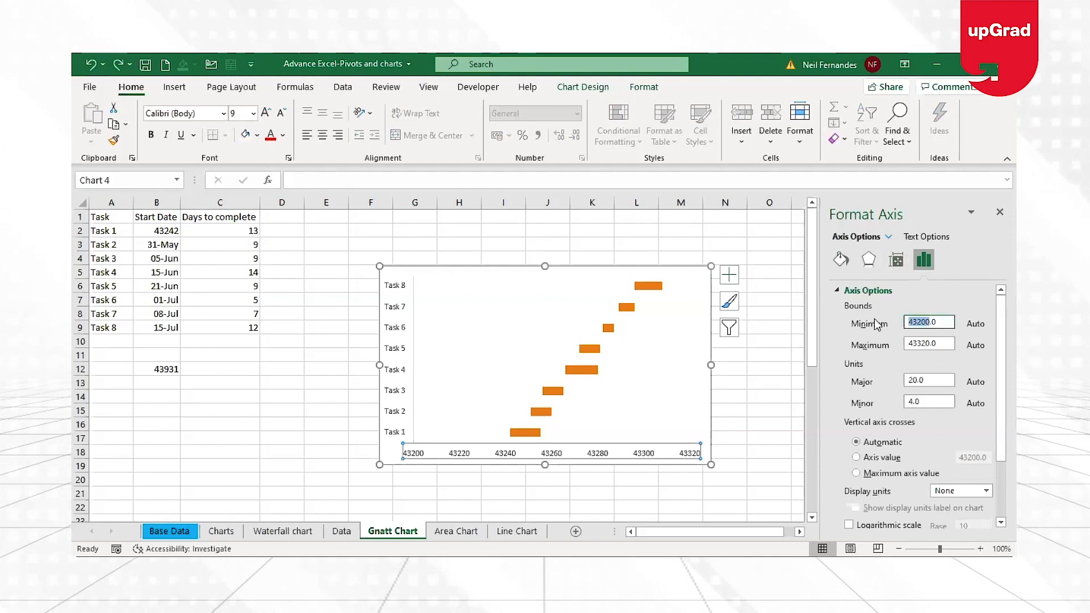
{"action": "type", "text": "4"}
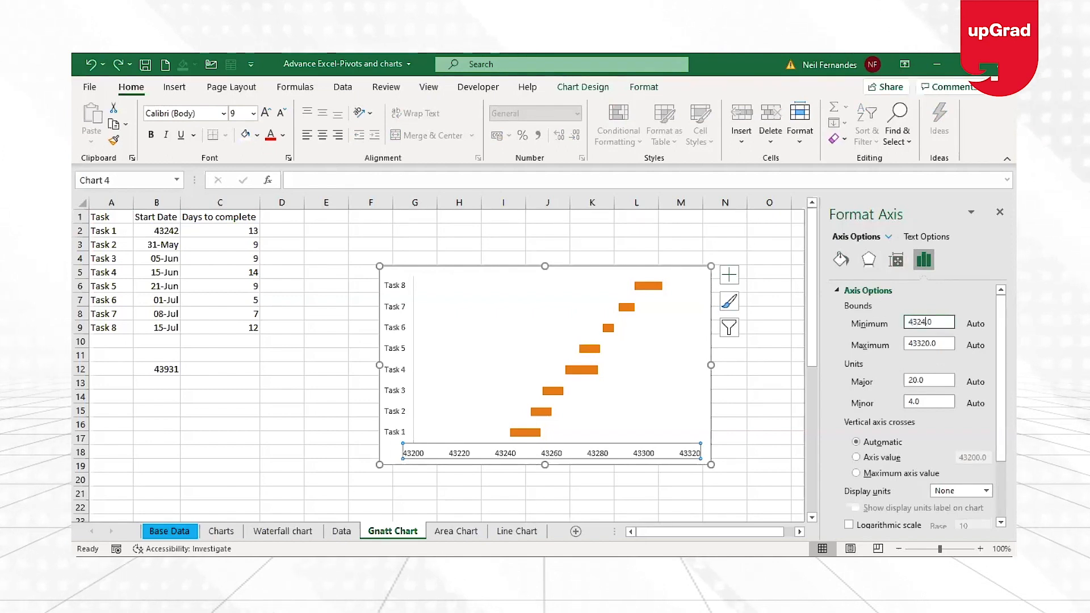
{"action": "type", "text": "3242"}
{"action": "key", "text": "Return"}
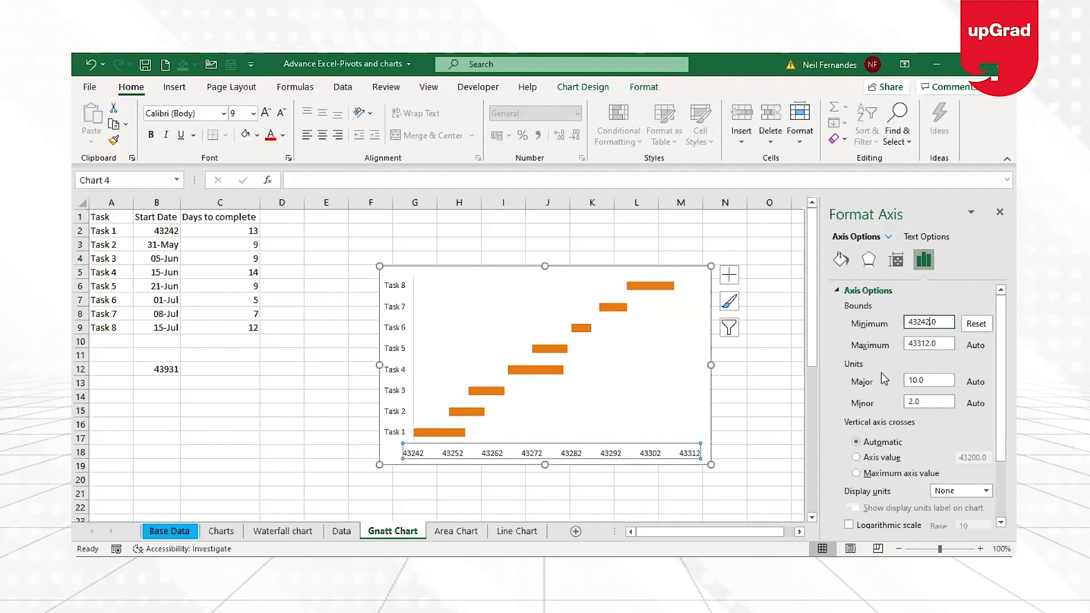
{"action": "left_click", "coordinate": [767, 398]}
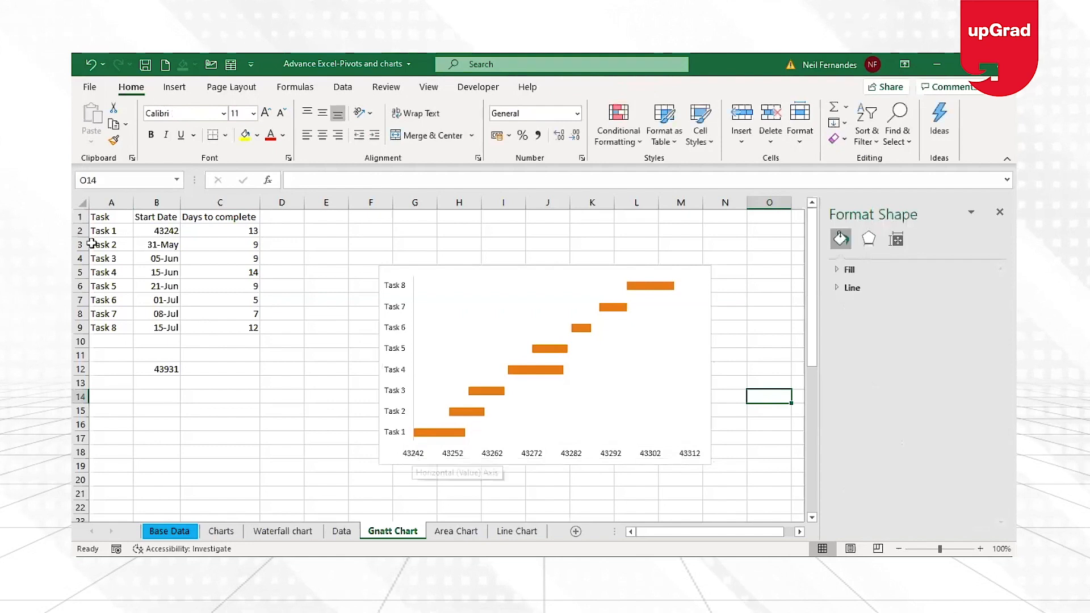
Step: Restore the date format of Task 1's start date in B2 by painting B3's format onto it
{"action": "left_click", "coordinate": [175, 247]}
{"action": "left_click", "coordinate": [114, 139]}
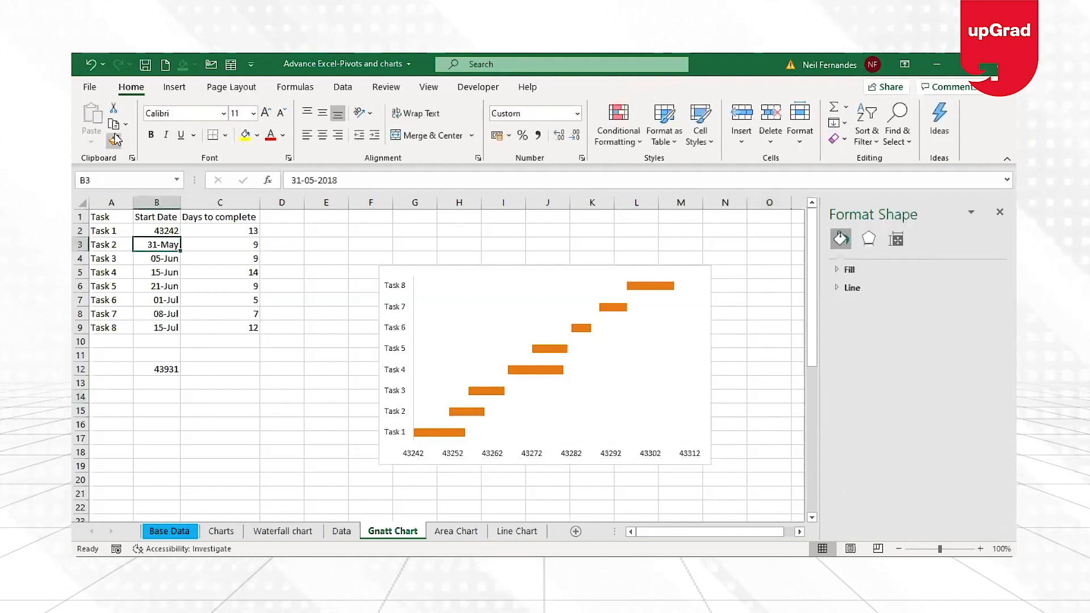
{"action": "left_click", "coordinate": [156, 231]}
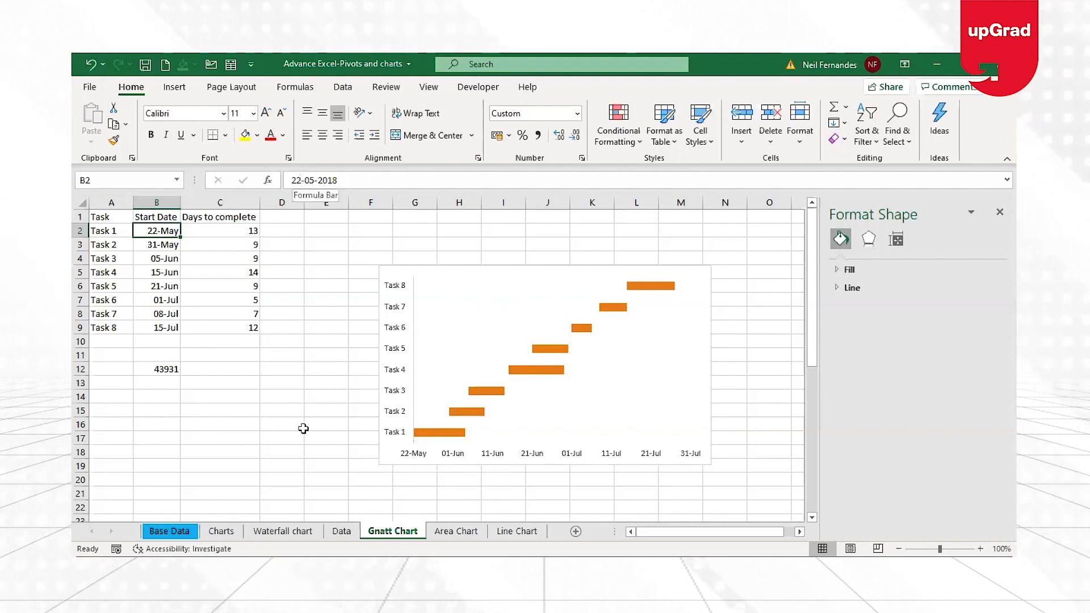
Step: Copy Task 1's start date from B2 to B13 and format the copy as General
{"action": "key", "text": "ctrl+c"}
{"action": "left_click", "coordinate": [165, 383]}
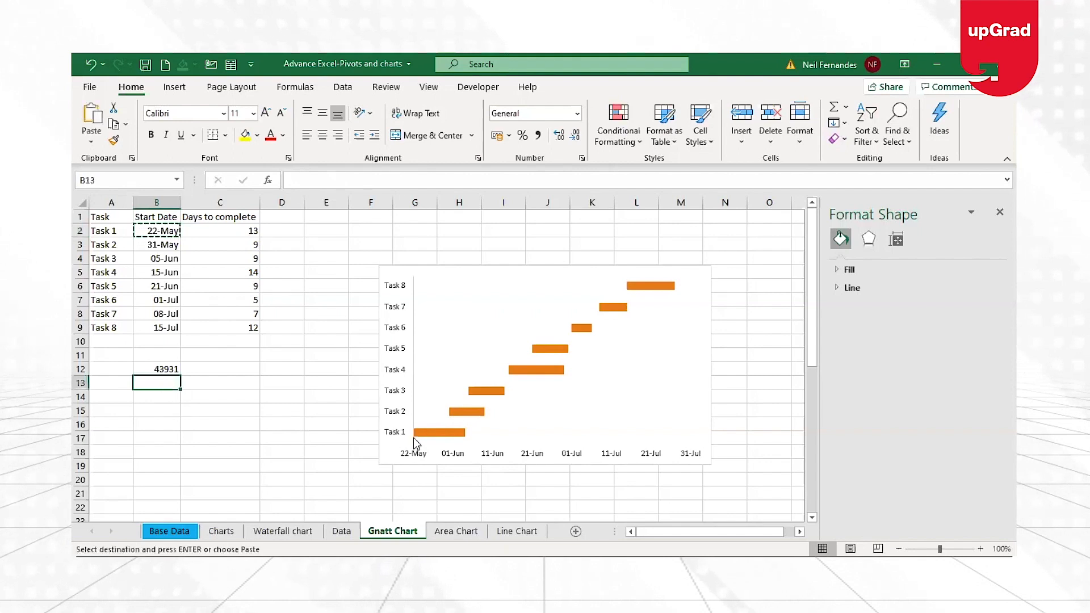
{"action": "key", "text": "ctrl+v"}
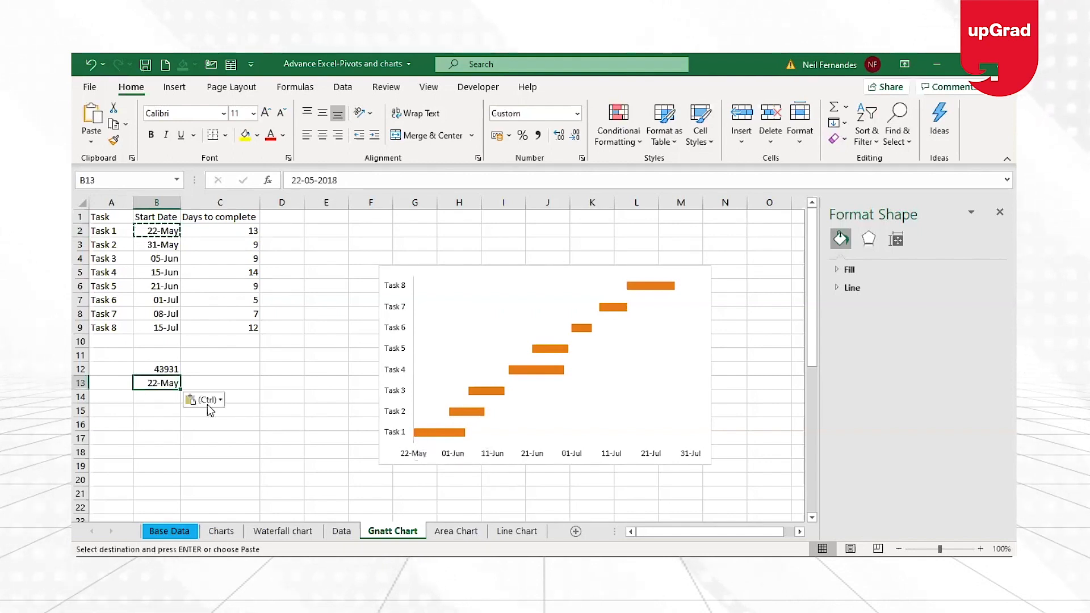
{"action": "left_click", "coordinate": [561, 113]}
{"action": "type", "text": "general"}
{"action": "key", "text": "Return"}
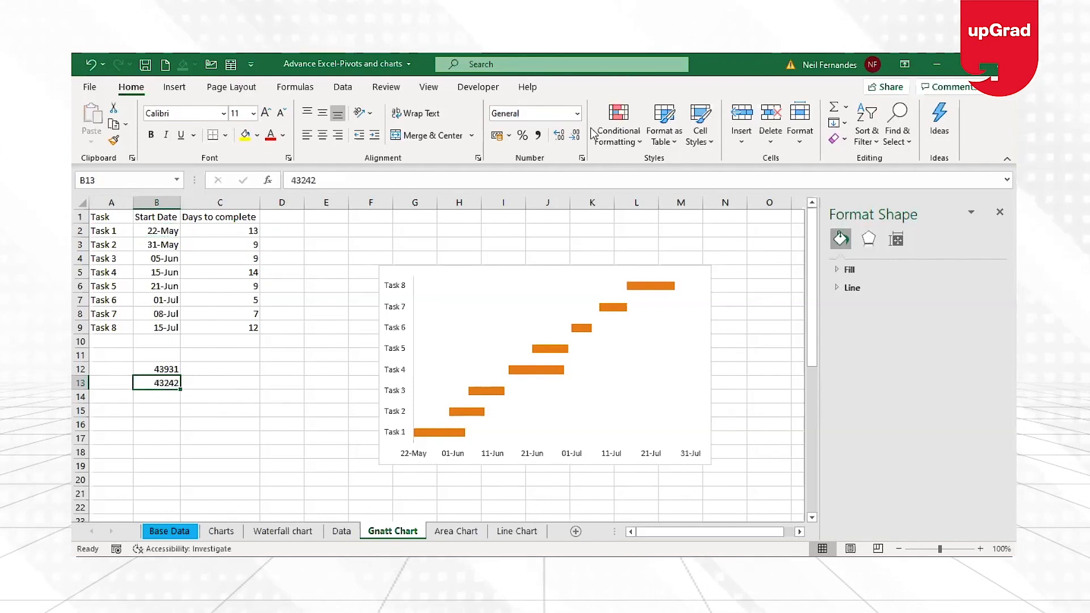
{"action": "key", "text": "ctrl+z"}
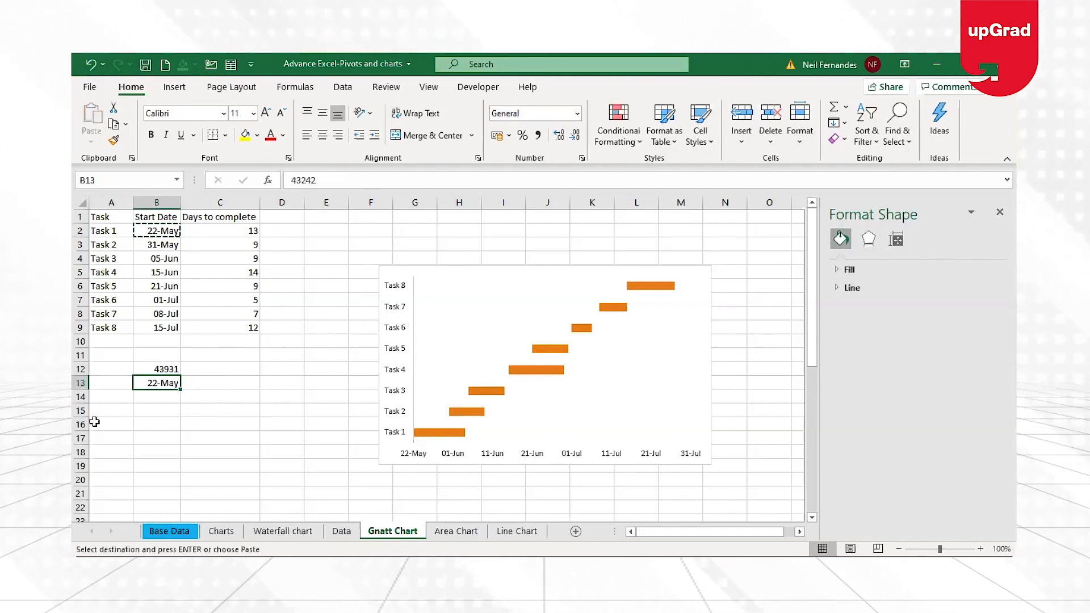
Step: Change the serial number in B13 to 43240
{"action": "left_click", "coordinate": [301, 180]}
{"action": "key", "text": "BackSpace"}
{"action": "type", "text": "0"}
{"action": "key", "text": "Return"}
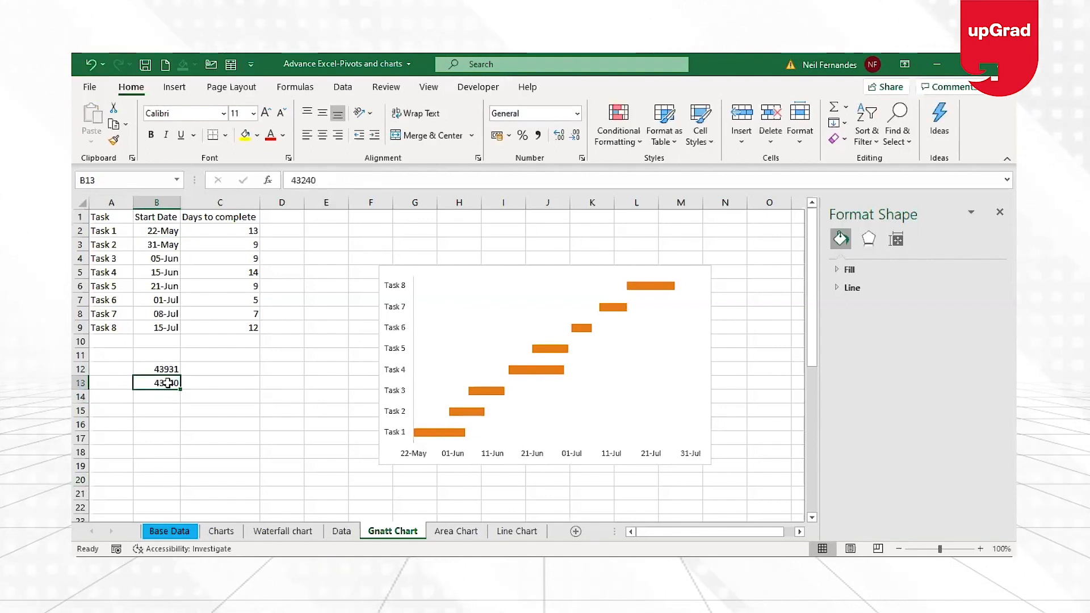
Step: Set the minimum bound of the chart's horizontal date axis to 43240 and deselect the chart
{"action": "left_click", "coordinate": [537, 454]}
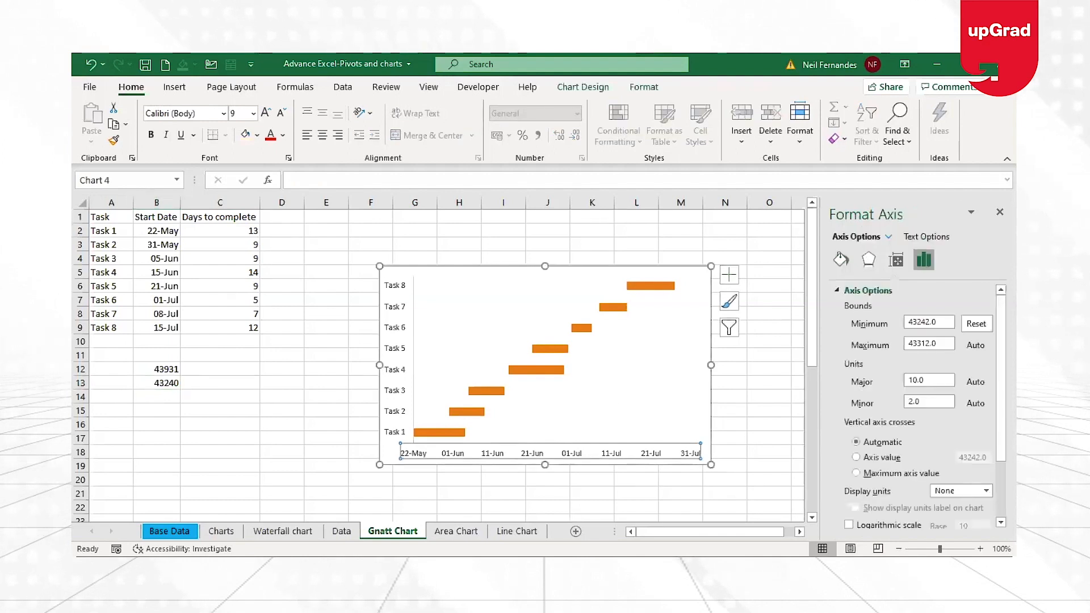
{"action": "left_click", "coordinate": [930, 322]}
{"action": "key", "text": "BackSpace"}
{"action": "type", "text": "0"}
{"action": "key", "text": "Return"}
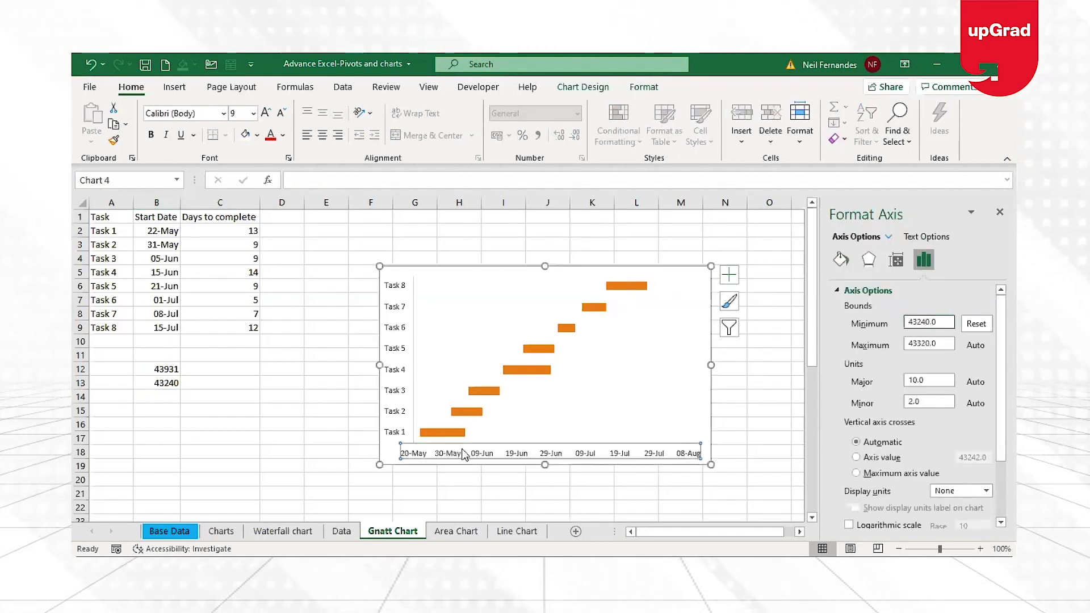
{"action": "left_click", "coordinate": [309, 477]}
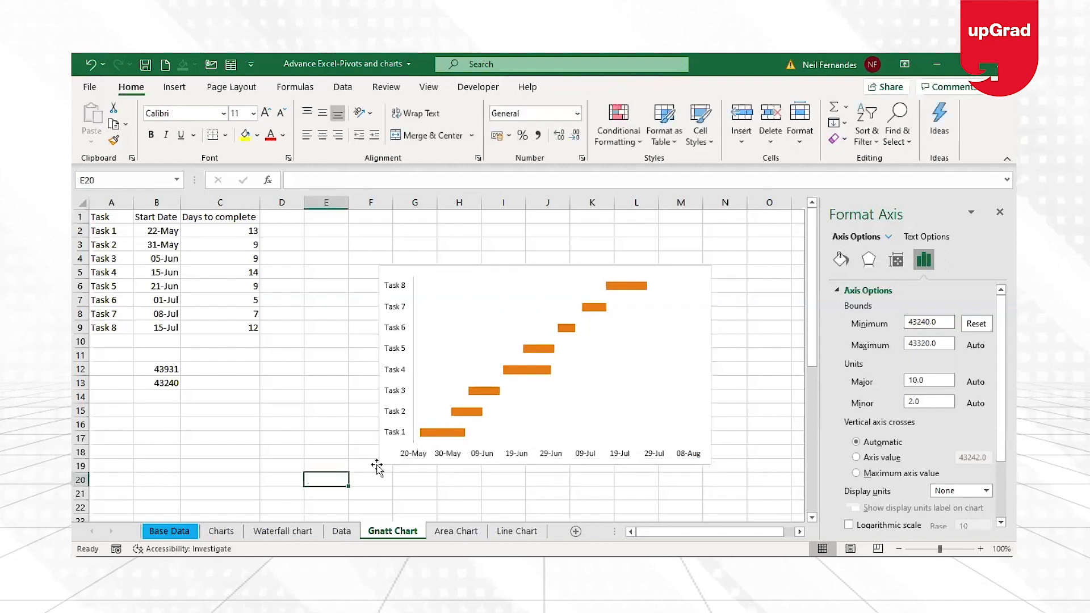
Step: List the tasks on the chart's vertical axis in reverse category order and deselect the chart
{"action": "mouse_move", "coordinate": [427, 433]}
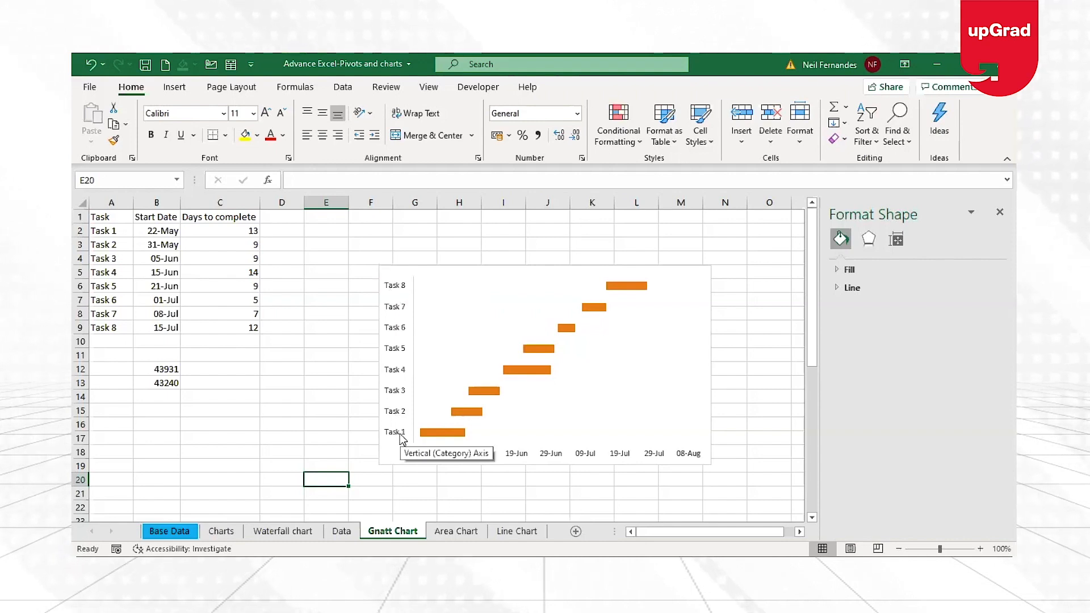
{"action": "left_click", "coordinate": [417, 343]}
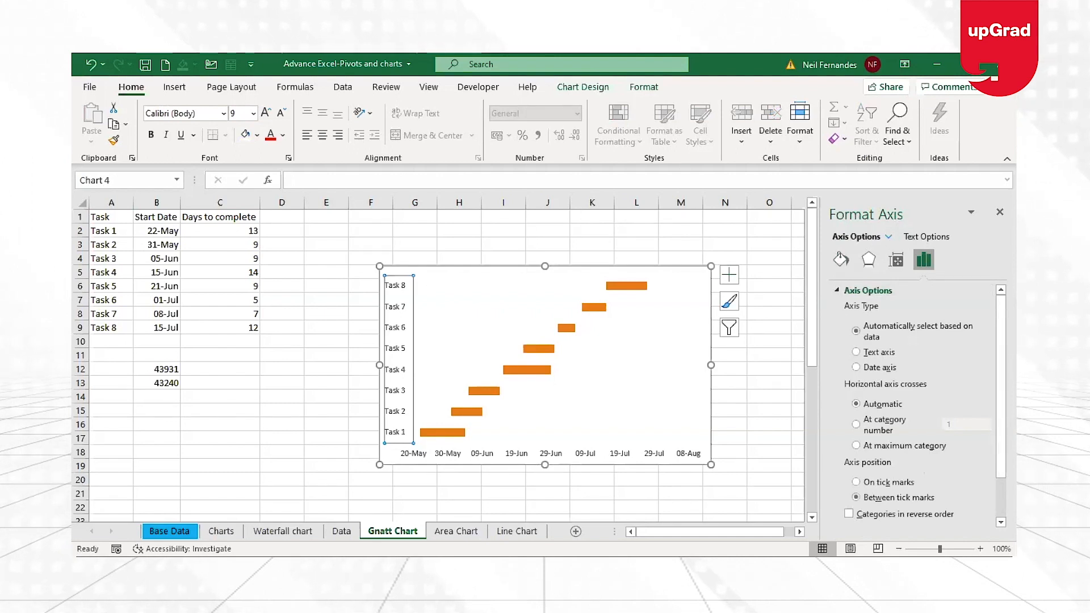
{"action": "scroll", "coordinate": [925, 477], "scroll_direction": "down", "scroll_amount": 3}
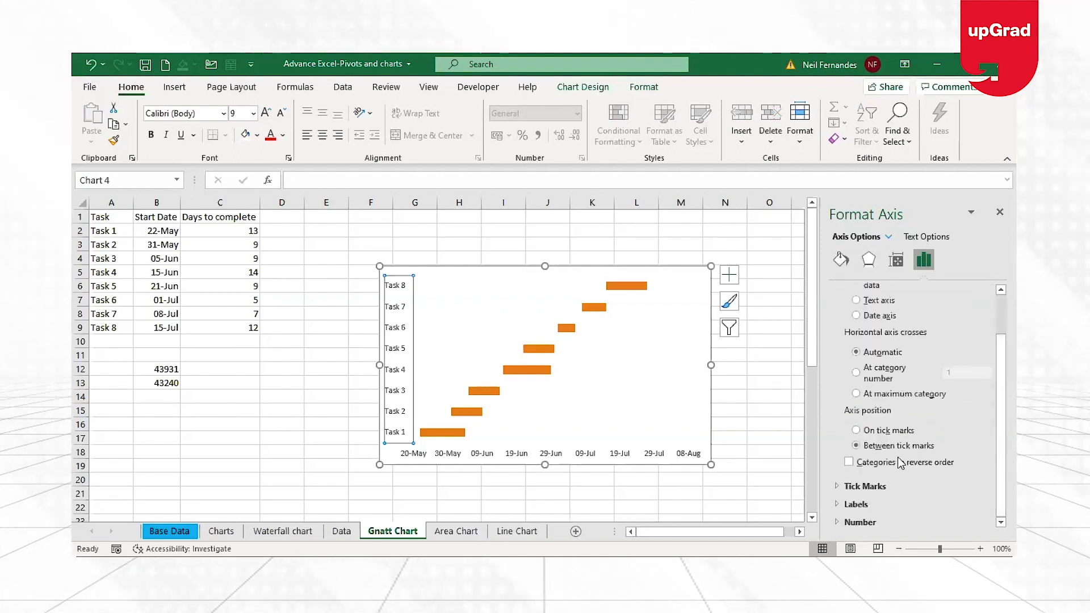
{"action": "left_click", "coordinate": [848, 462]}
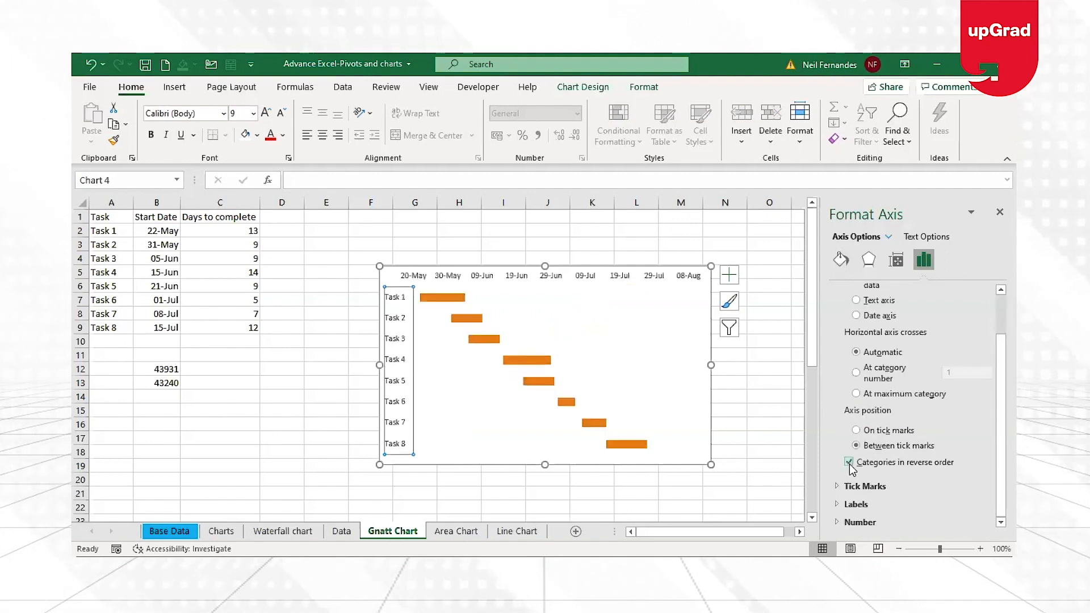
{"action": "left_click", "coordinate": [775, 429]}
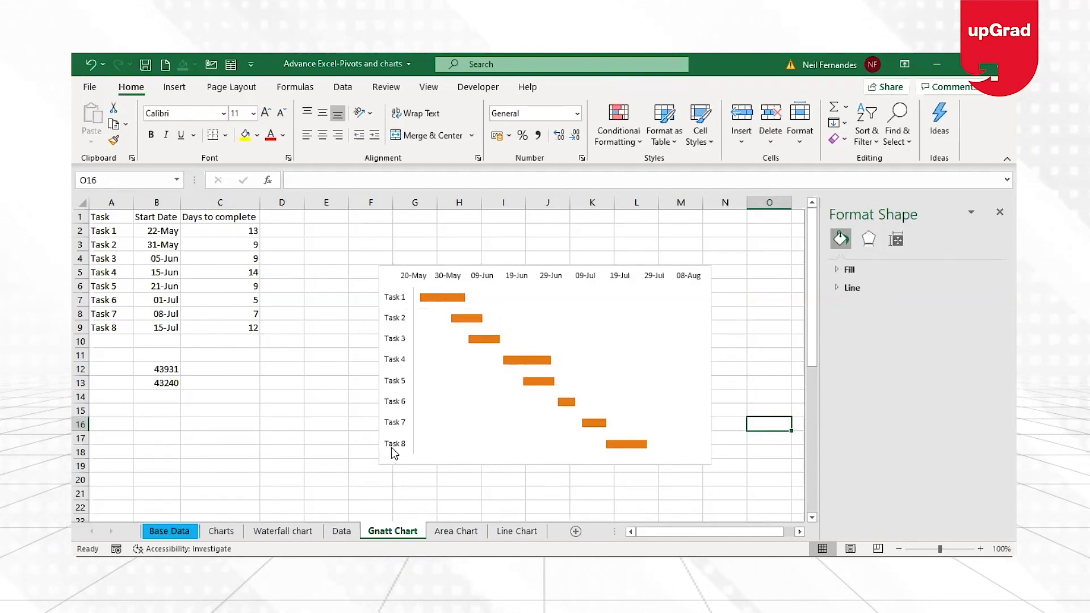
Step: Compare Task 8's start date and days to complete with the end of the chart's date axis and its bounds
{"action": "left_click", "coordinate": [148, 326]}
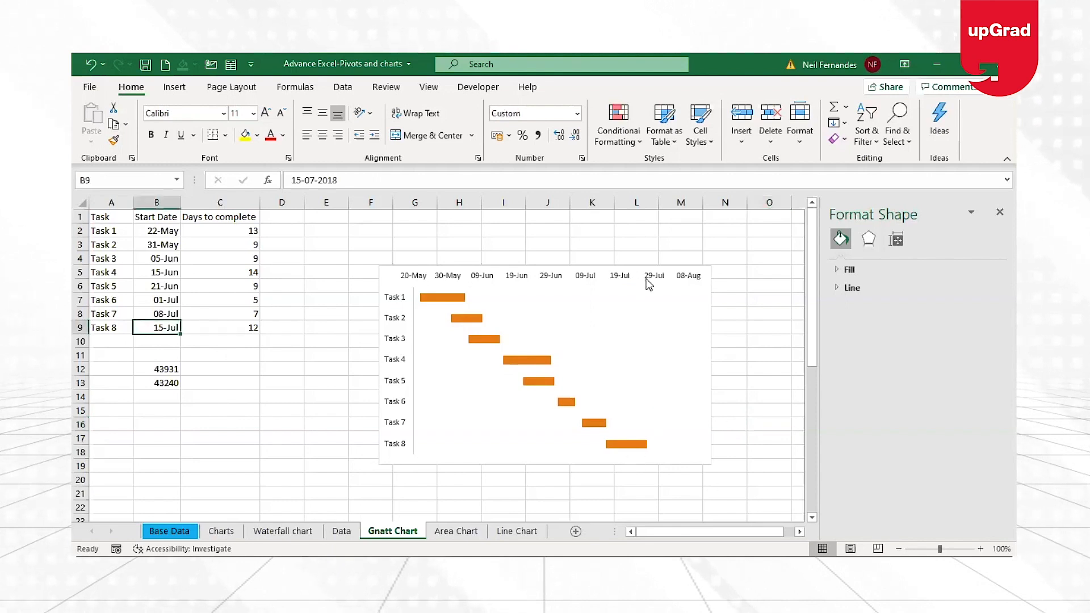
{"action": "left_click", "coordinate": [252, 325]}
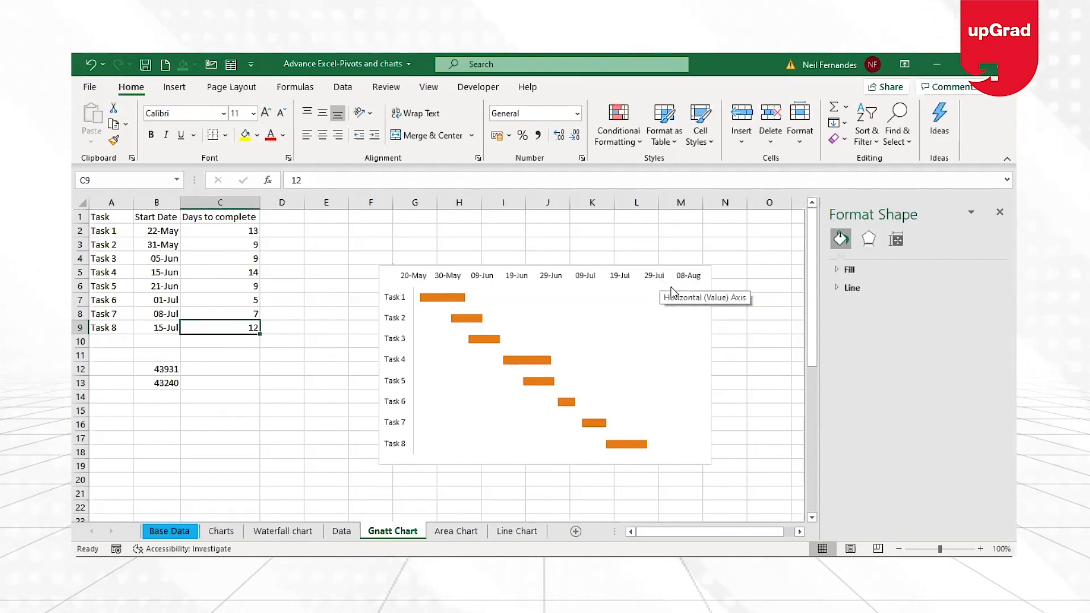
{"action": "left_click", "coordinate": [695, 282]}
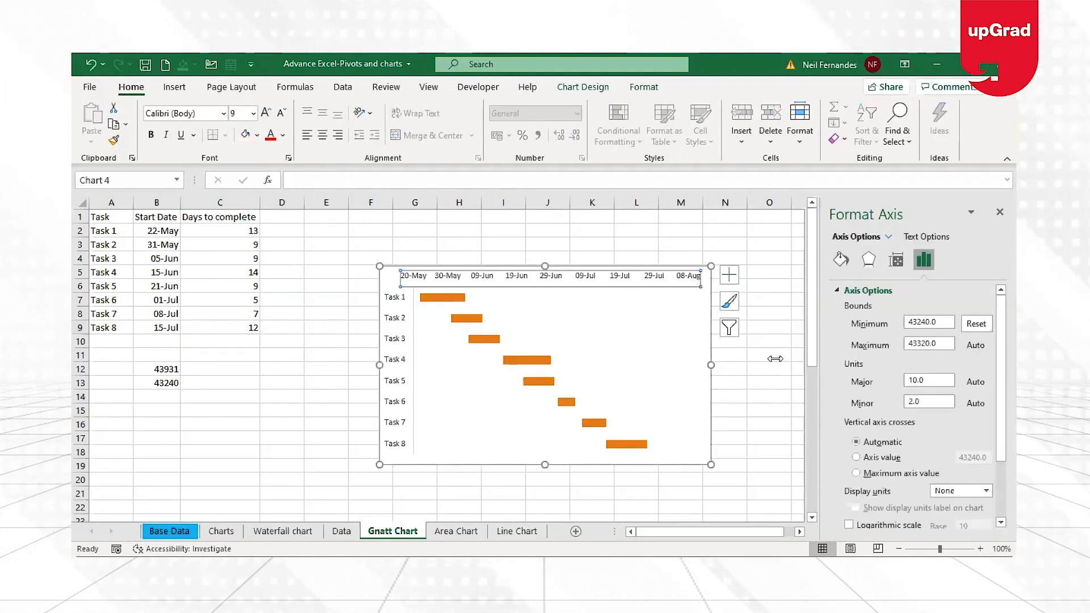
Step: Copy Task 8's start date from B9 to B14 and format the copy as General
{"action": "left_click", "coordinate": [162, 327]}
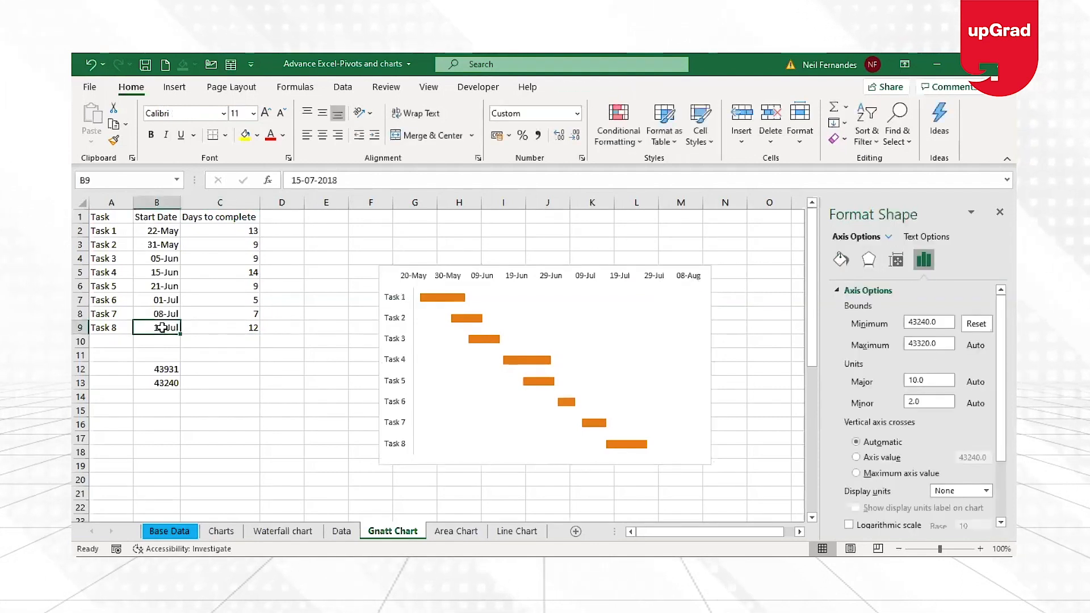
{"action": "key", "text": "ctrl+c"}
{"action": "left_click", "coordinate": [167, 400]}
{"action": "key", "text": "ctrl+v"}
{"action": "left_click", "coordinate": [533, 112]}
{"action": "type", "text": "Gener"}
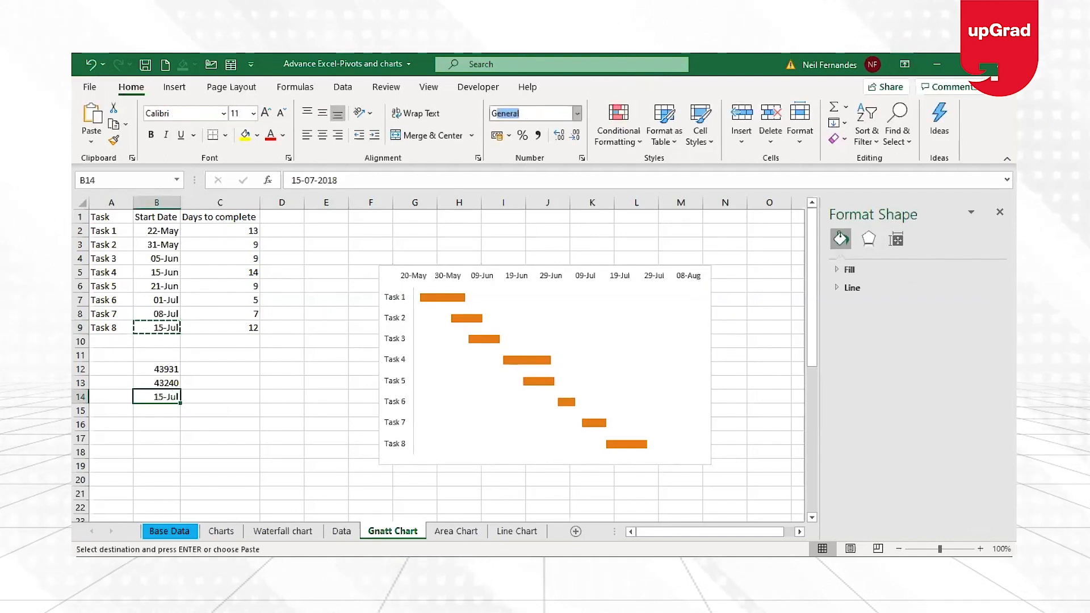
{"action": "key", "text": "Return"}
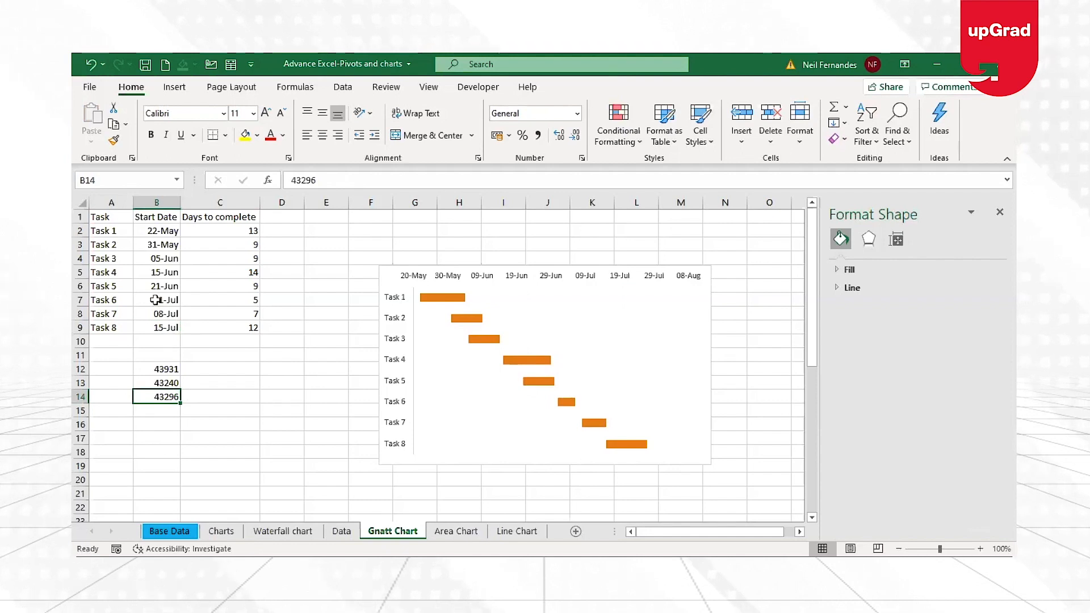
{"action": "key", "text": "ctrl+z"}
{"action": "key", "text": "ctrl+y"}
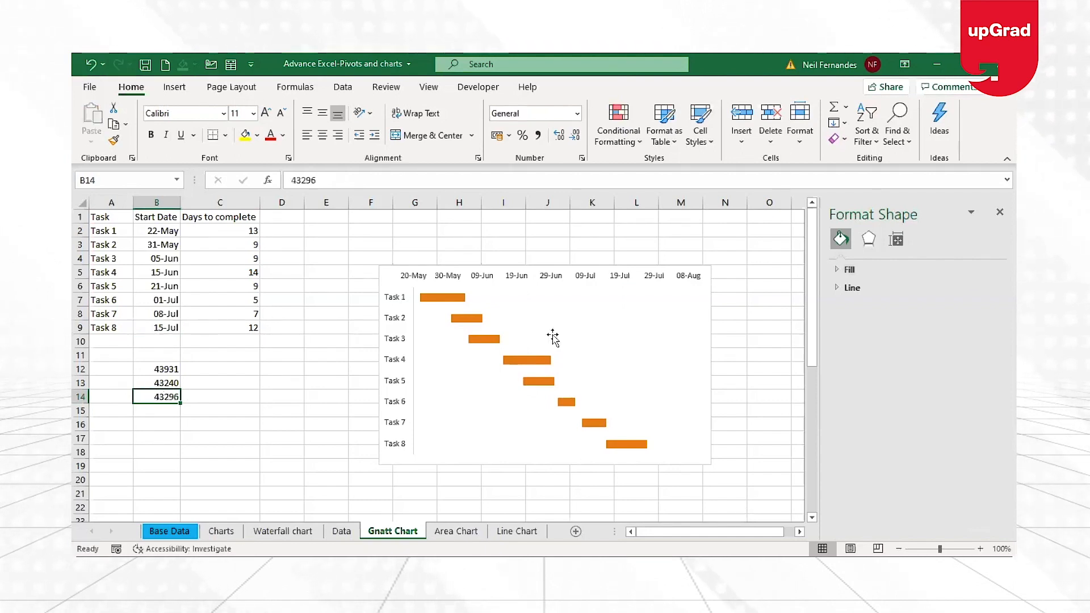
Step: Try a maximum bound of 43296 on the chart's horizontal date axis and undo it
{"action": "left_click", "coordinate": [560, 281]}
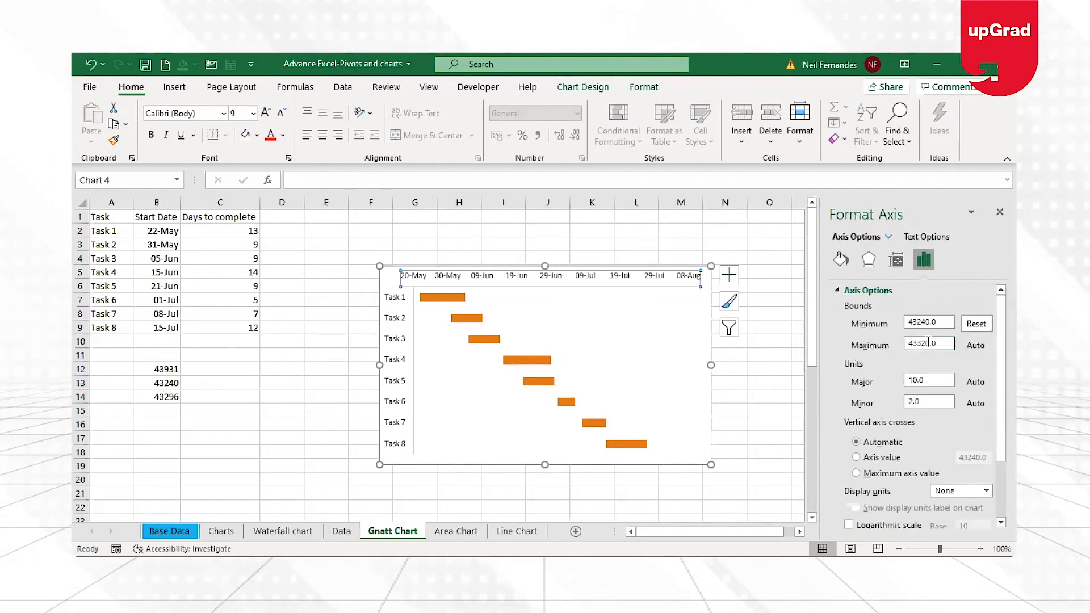
{"action": "type", "text": "43296"}
{"action": "key", "text": "Return"}
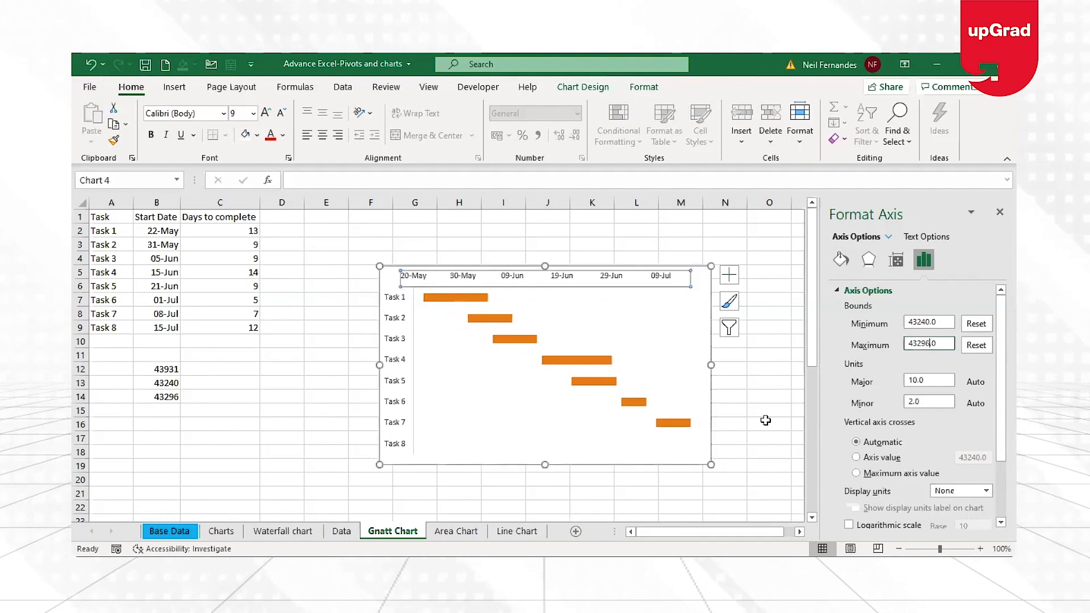
{"action": "left_click", "coordinate": [762, 434]}
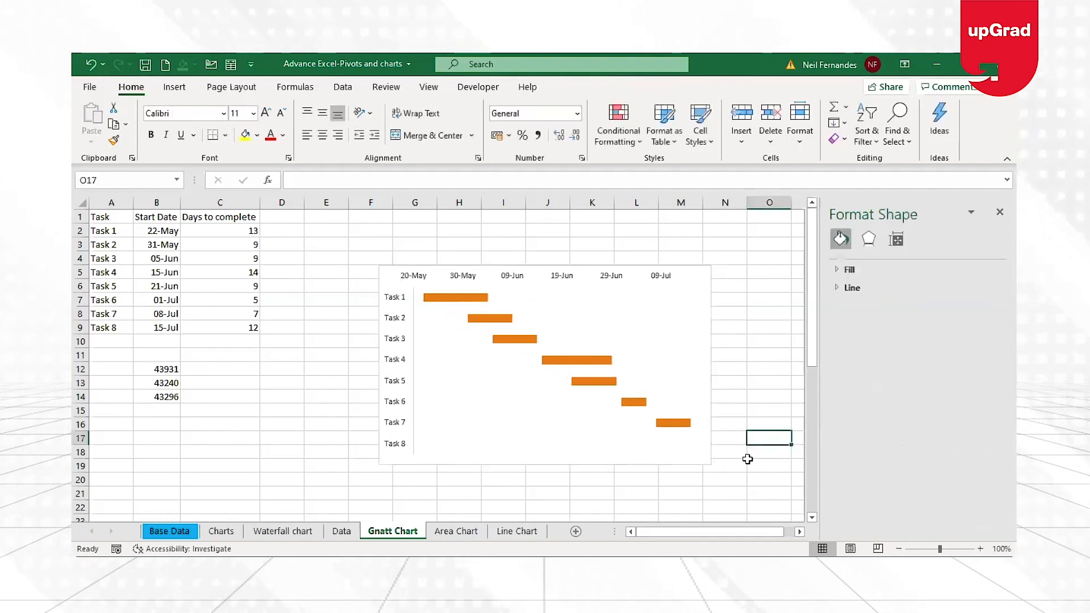
{"action": "key", "text": "ctrl+z"}
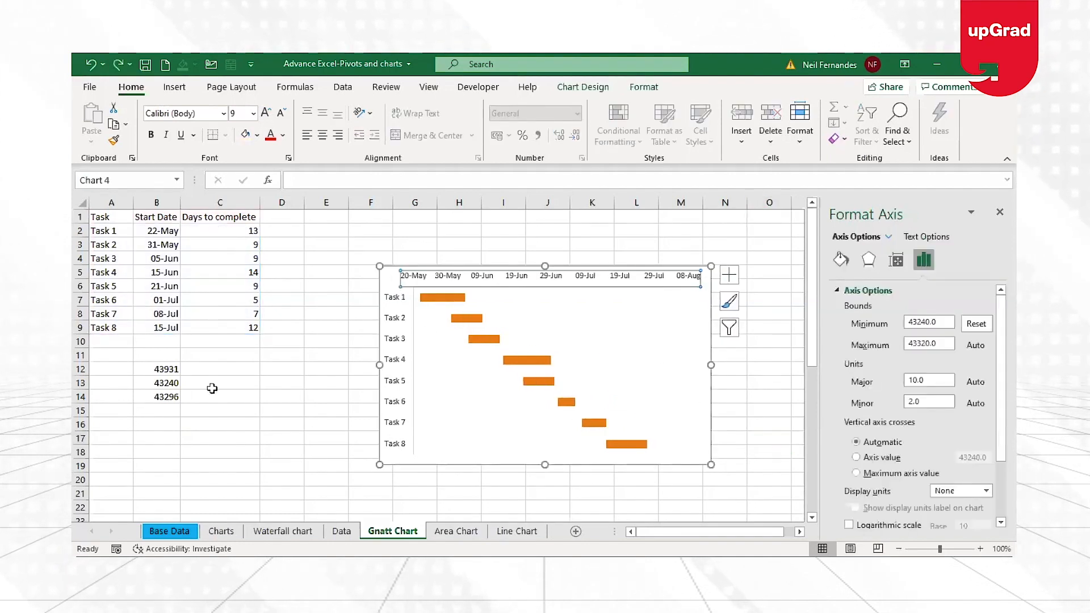
Step: Undo the General format of cell B14 and change its date to 29-07-2018
{"action": "left_click", "coordinate": [161, 397]}
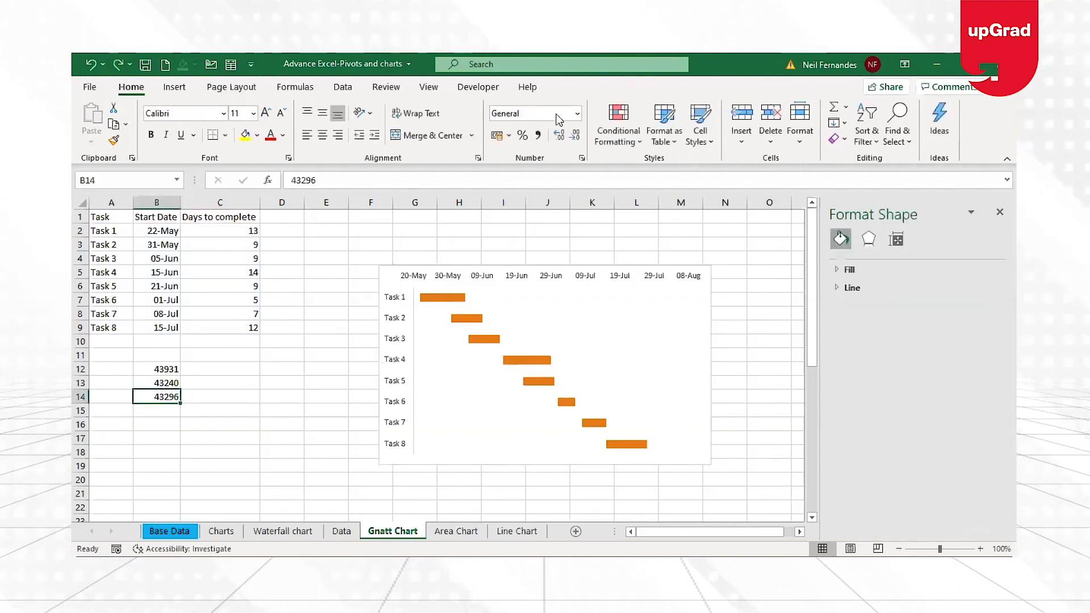
{"action": "key", "text": "ctrl+z"}
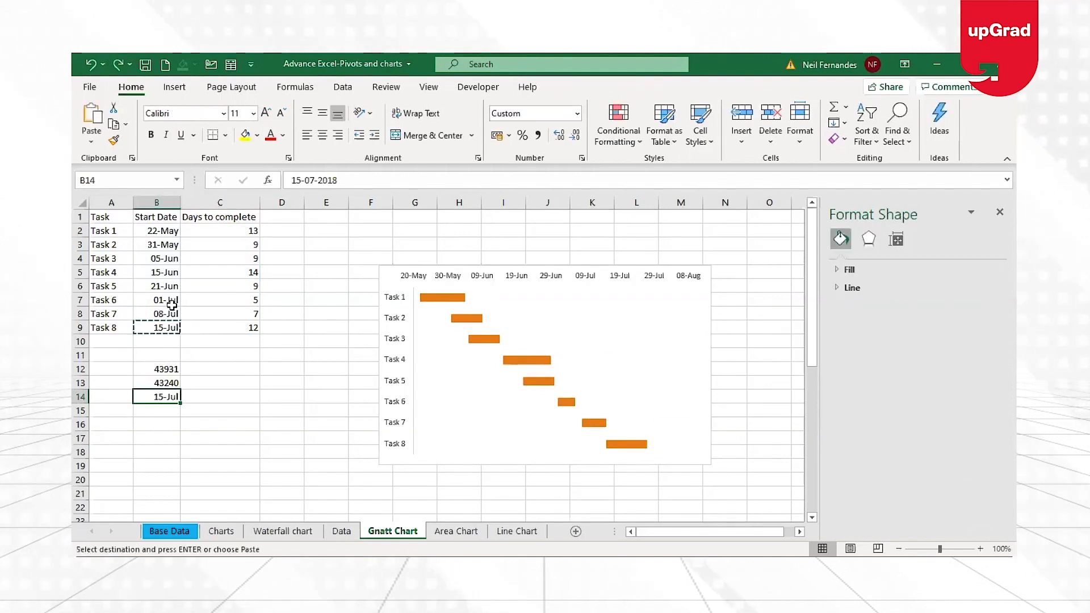
{"action": "left_click", "coordinate": [304, 180]}
{"action": "key", "text": "BackSpace"}
{"action": "key", "text": "BackSpace"}
{"action": "type", "text": "29"}
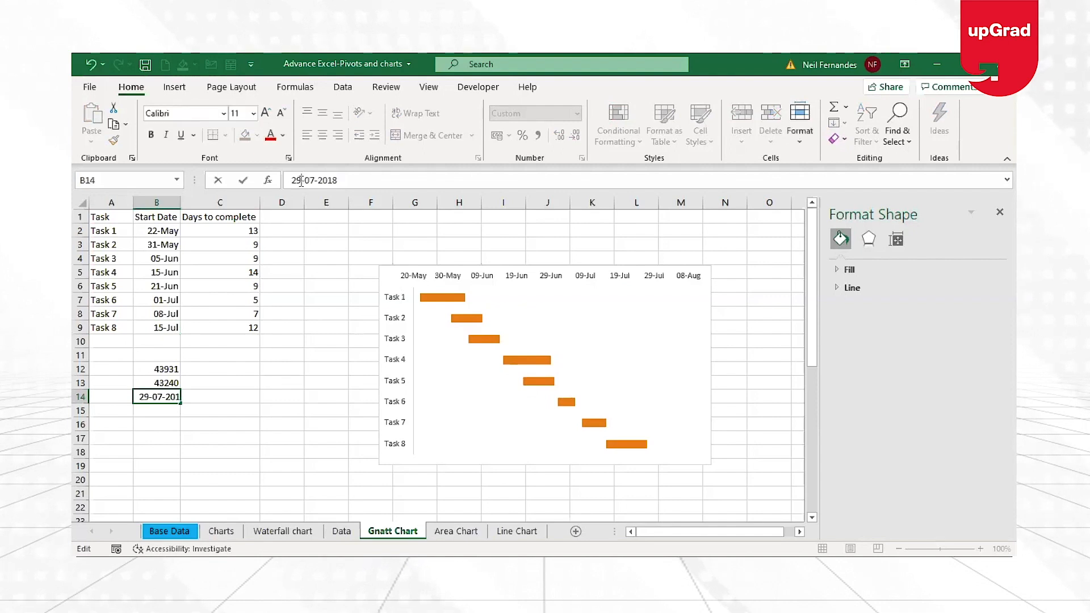
{"action": "key", "text": "Return"}
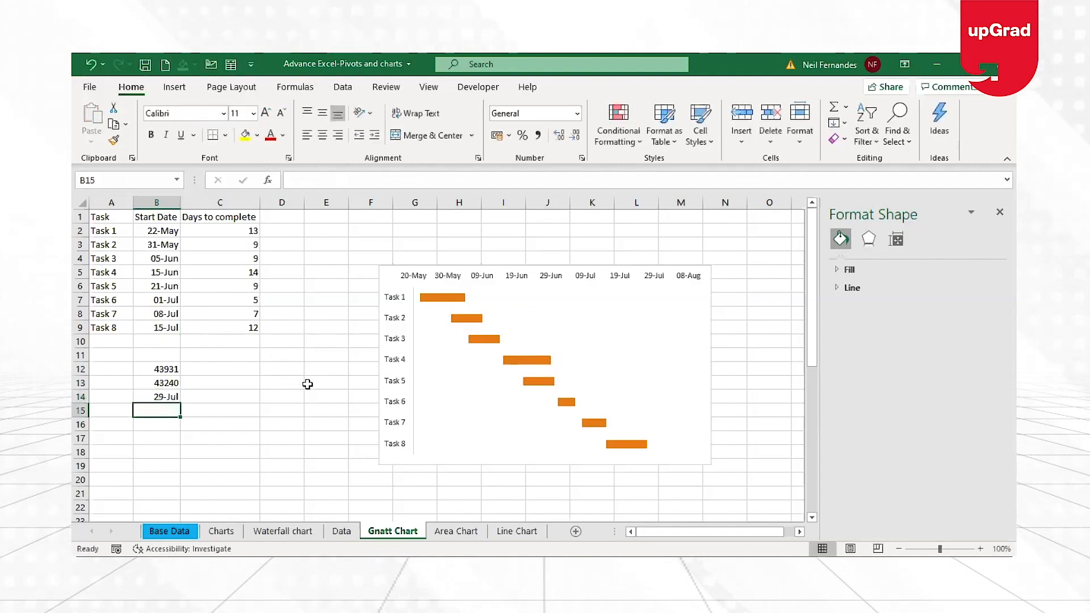
Step: Format the date in cell B14 as General
{"action": "left_click", "coordinate": [152, 396]}
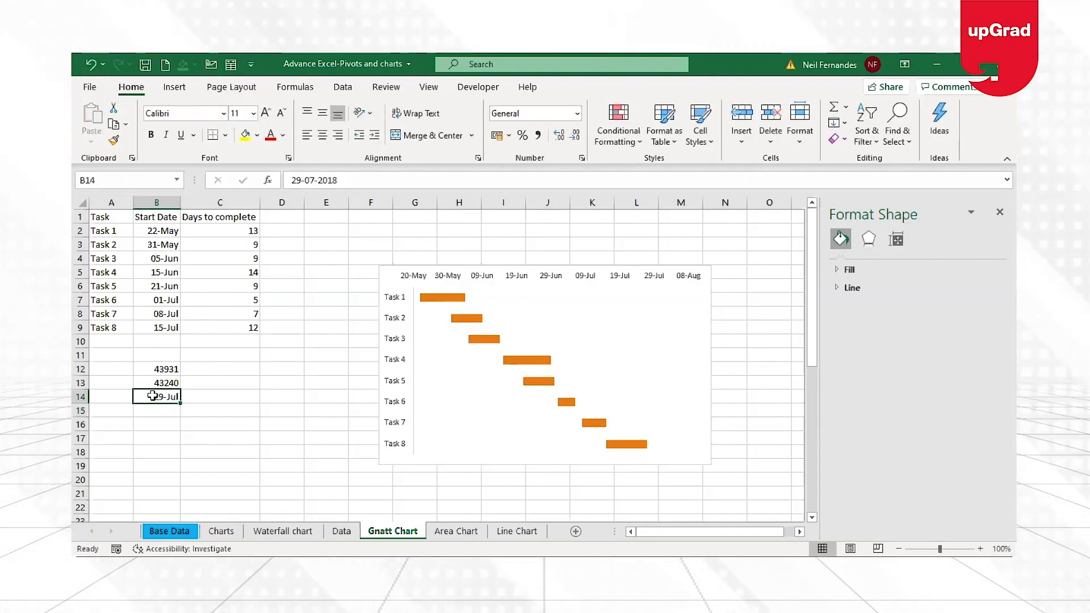
{"action": "left_click", "coordinate": [505, 115]}
{"action": "type", "text": "General"}
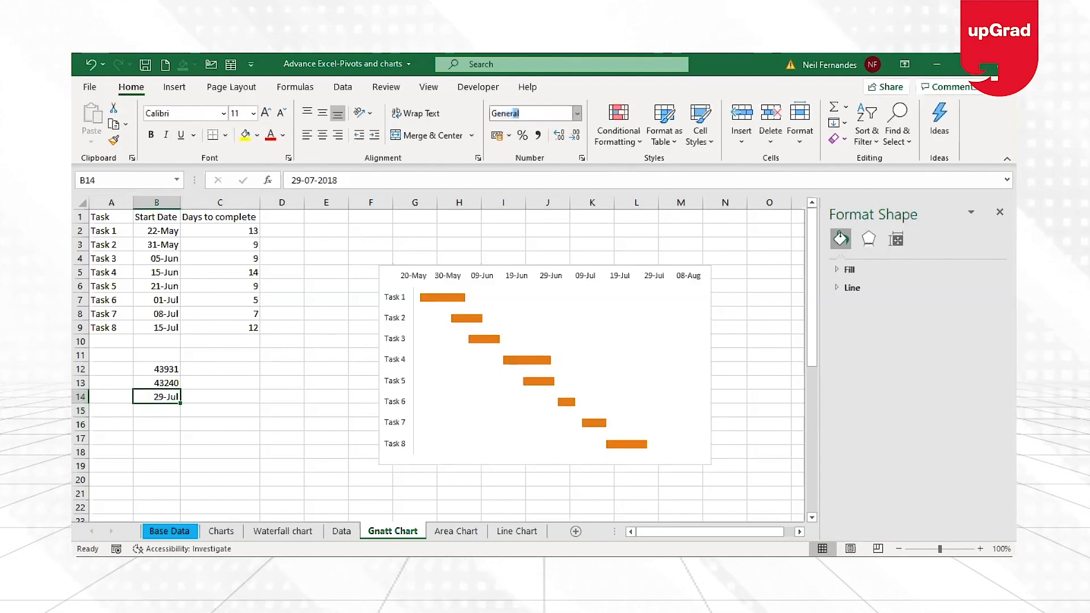
{"action": "key", "text": "Return"}
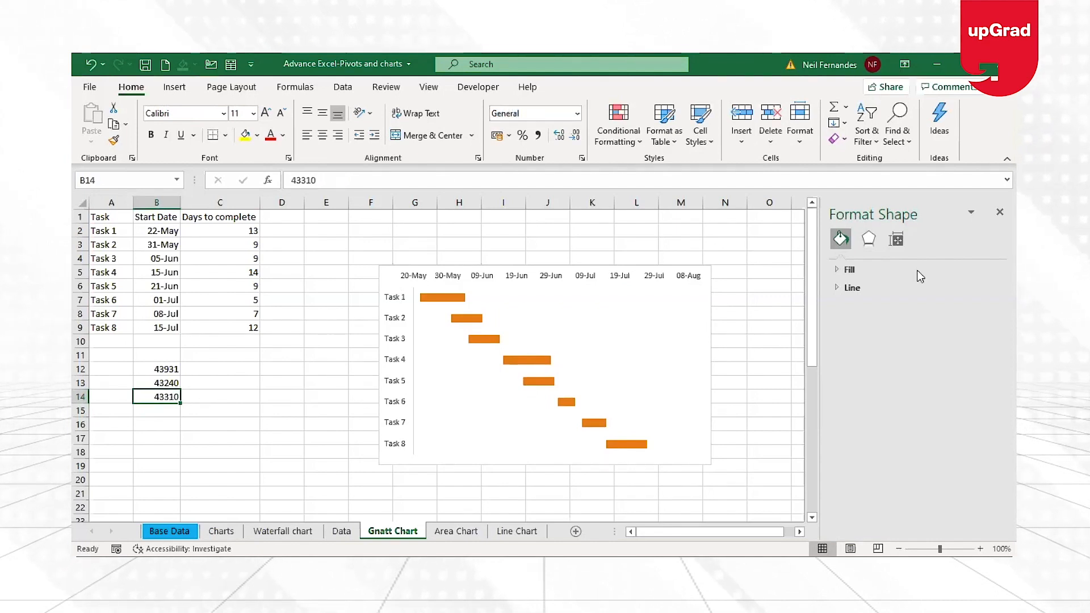
Step: Set the maximum bound of the chart's horizontal date axis to 43310 and deselect the chart
{"action": "left_click", "coordinate": [625, 282]}
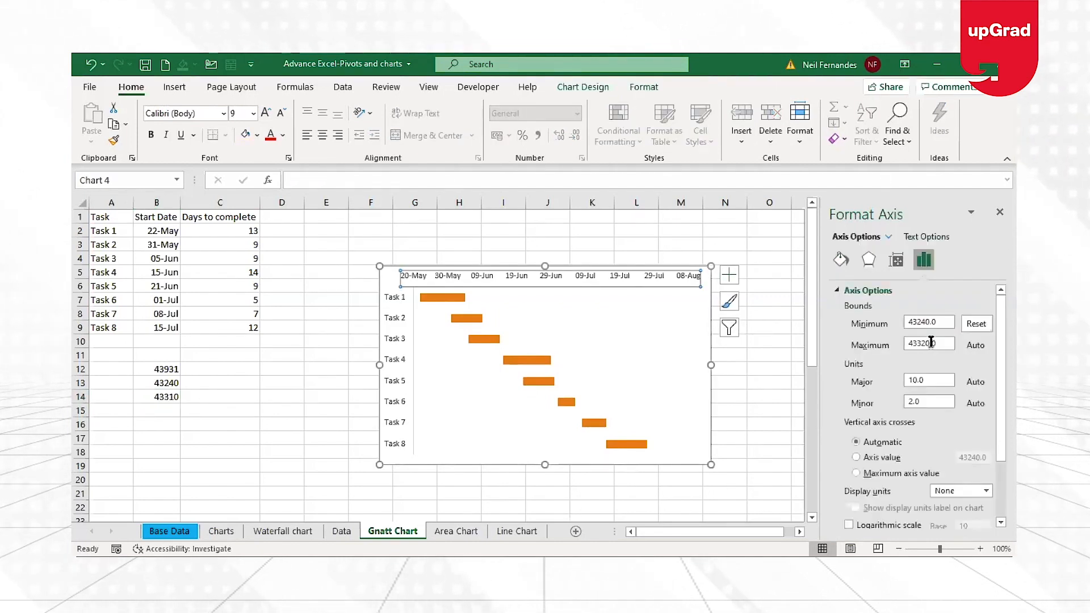
{"action": "left_click", "coordinate": [929, 343]}
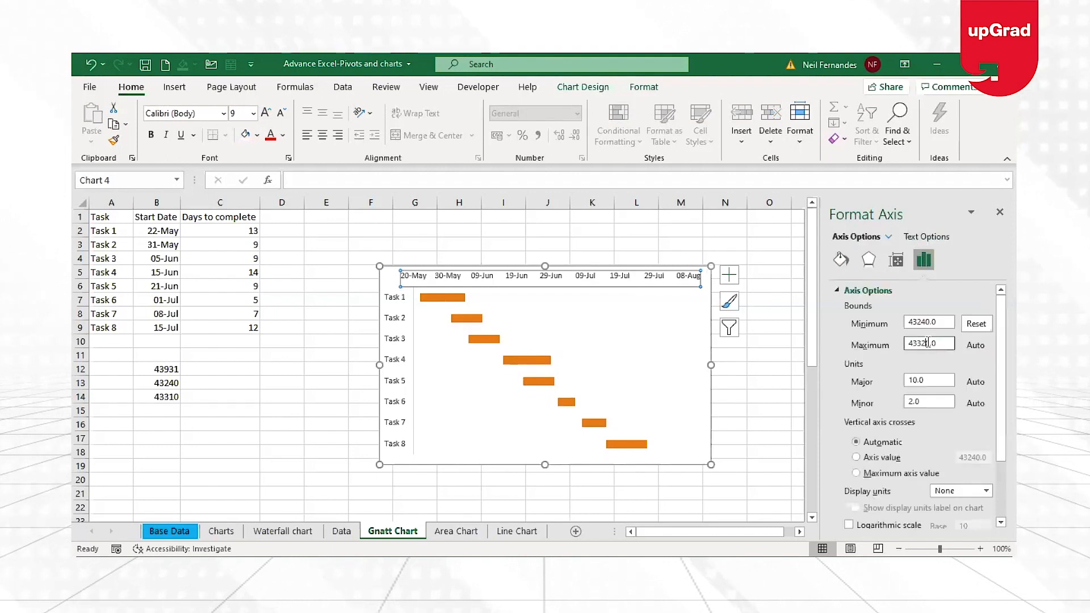
{"action": "key", "text": "BackSpace"}
{"action": "type", "text": "1"}
{"action": "key", "text": "Return"}
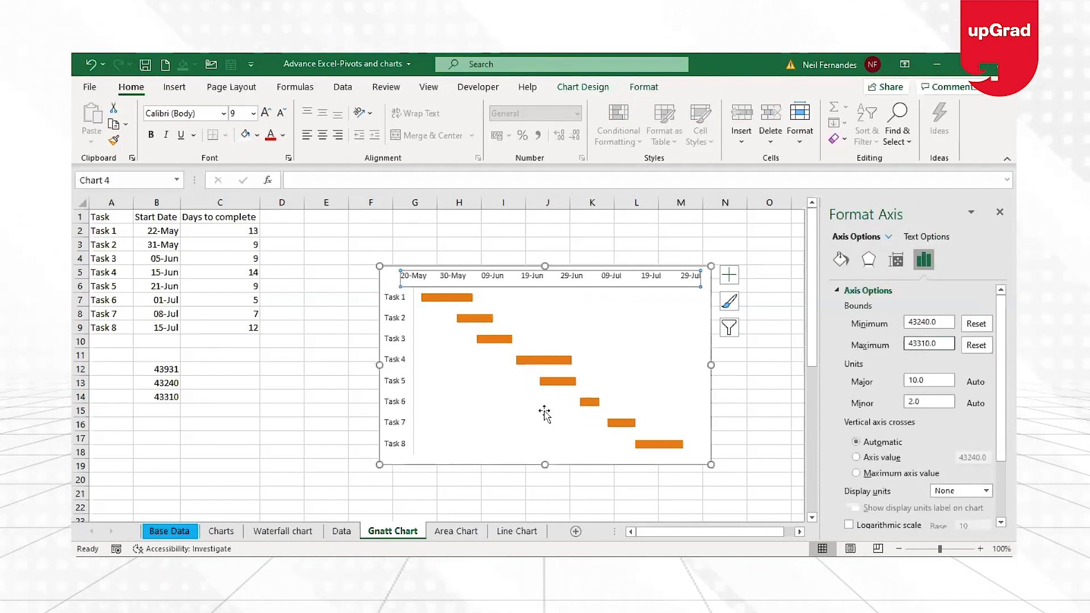
{"action": "left_click", "coordinate": [774, 456]}
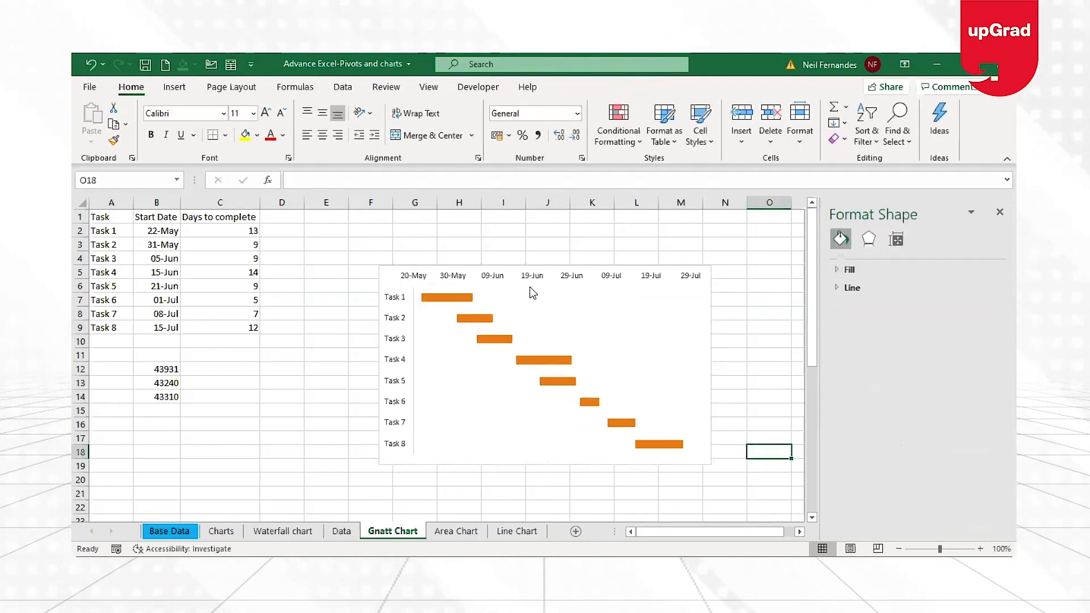
Step: Add data labels to the Gantt chart and delete its horizontal date axis
{"action": "mouse_move", "coordinate": [430, 305]}
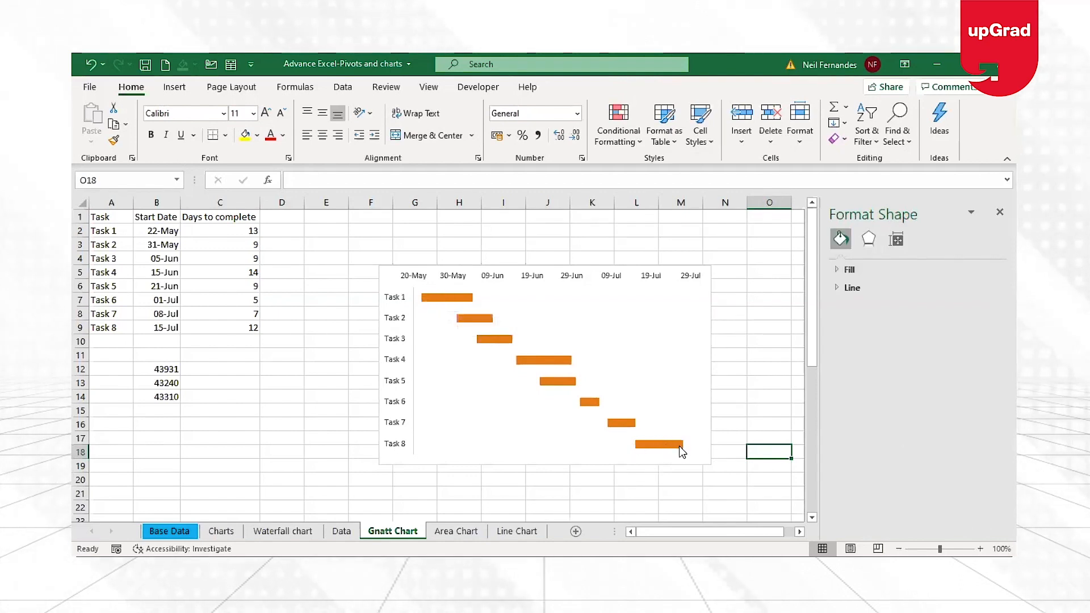
{"action": "left_click", "coordinate": [711, 282]}
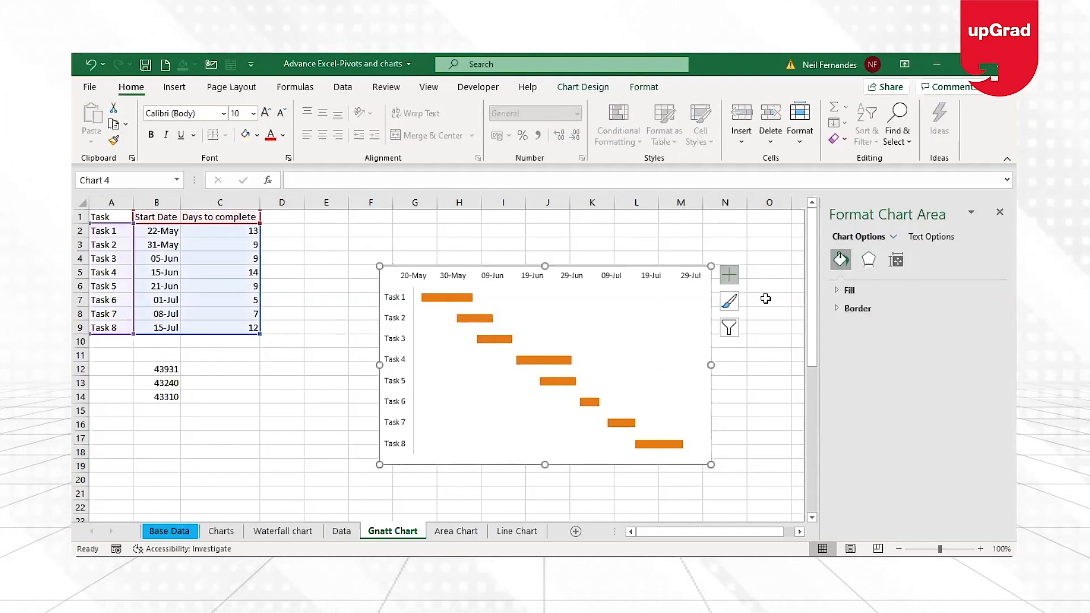
{"action": "left_click", "coordinate": [729, 275]}
{"action": "left_click", "coordinate": [763, 334]}
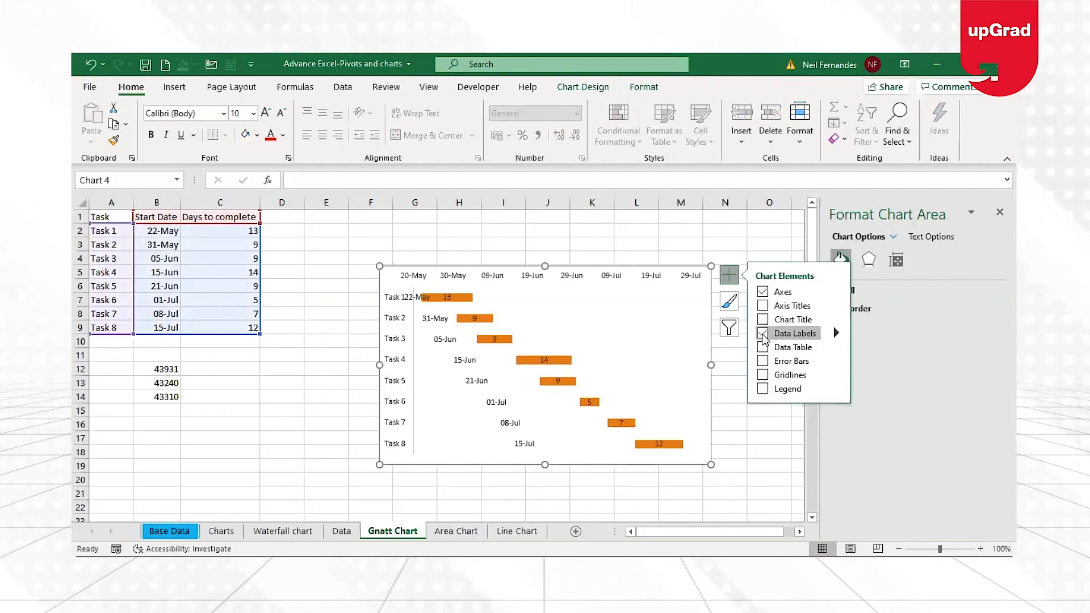
{"action": "left_click", "coordinate": [459, 277]}
{"action": "key", "text": "Delete"}
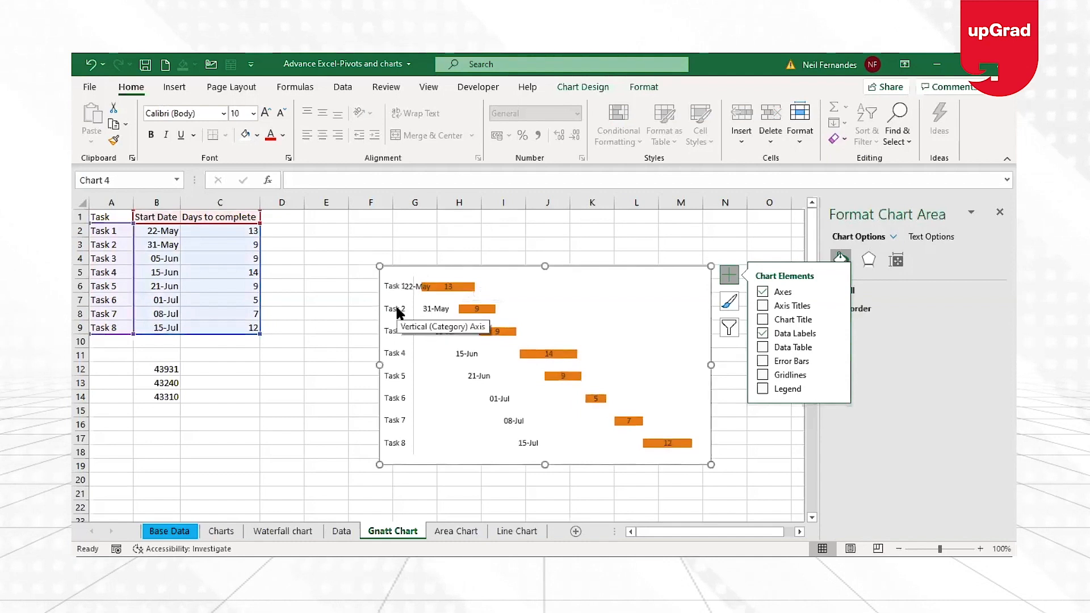
Step: Widen the Gantt chart by extending its left edge to about the start of column E
{"action": "left_click_drag", "start_coordinate": [379, 365], "coordinate": [298, 365]}
{"action": "left_click", "coordinate": [344, 288]}
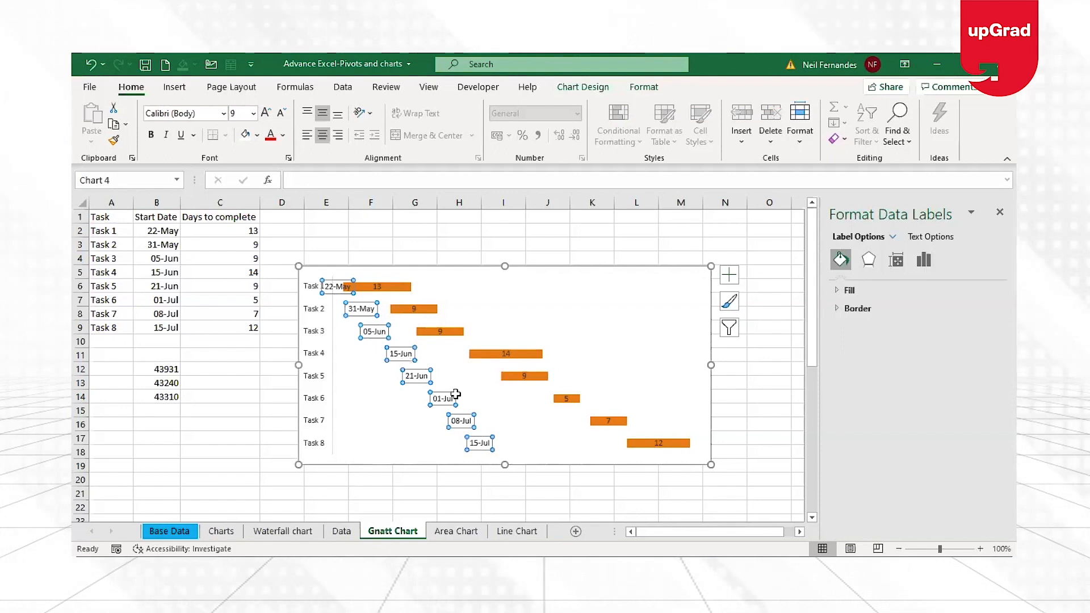
{"action": "left_click", "coordinate": [726, 439]}
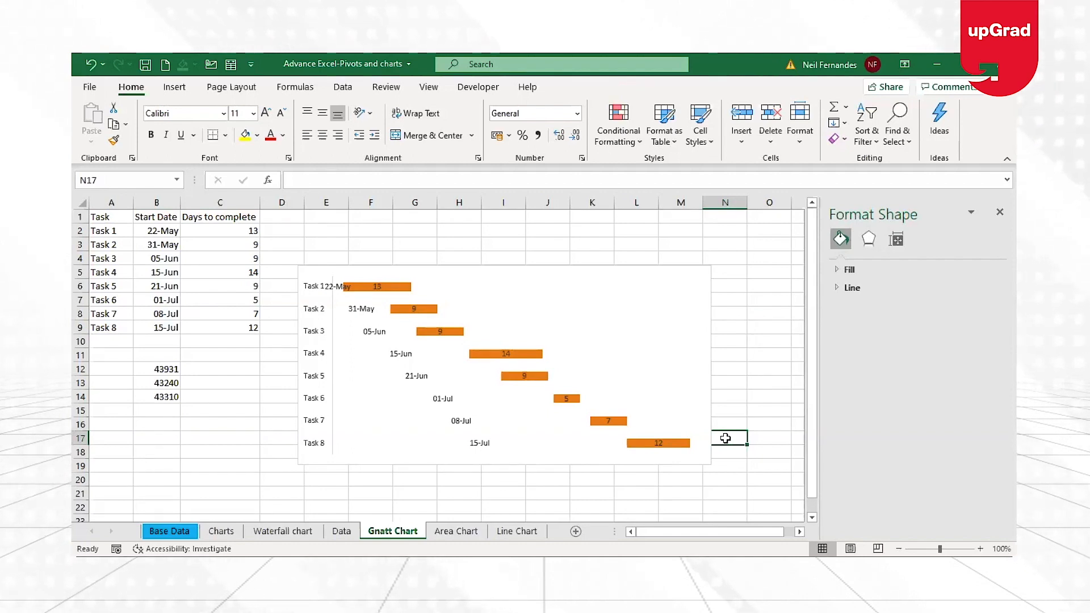
{"action": "left_click", "coordinate": [537, 275]}
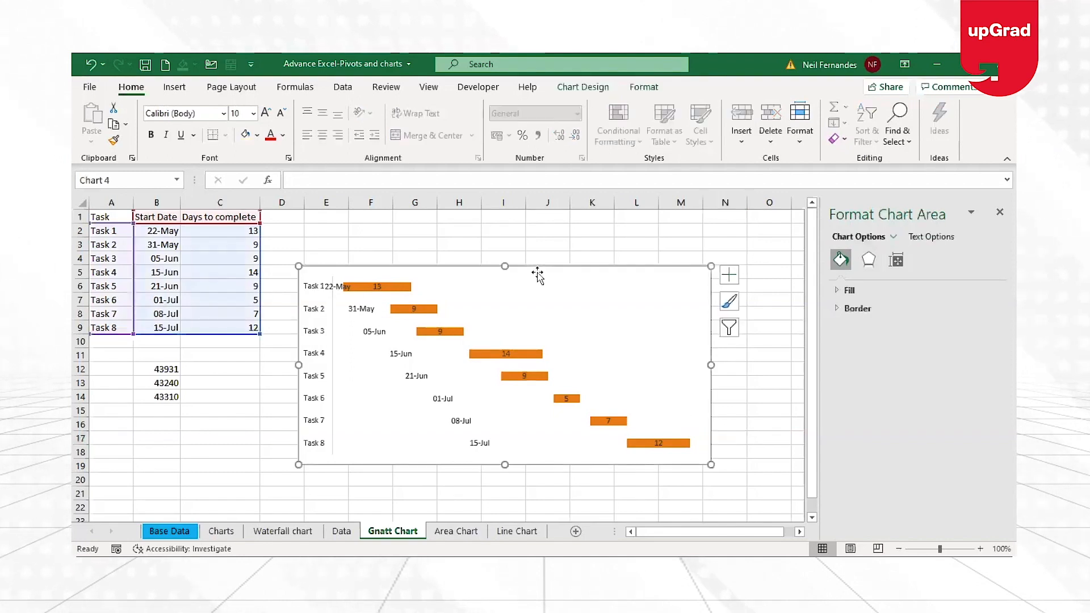